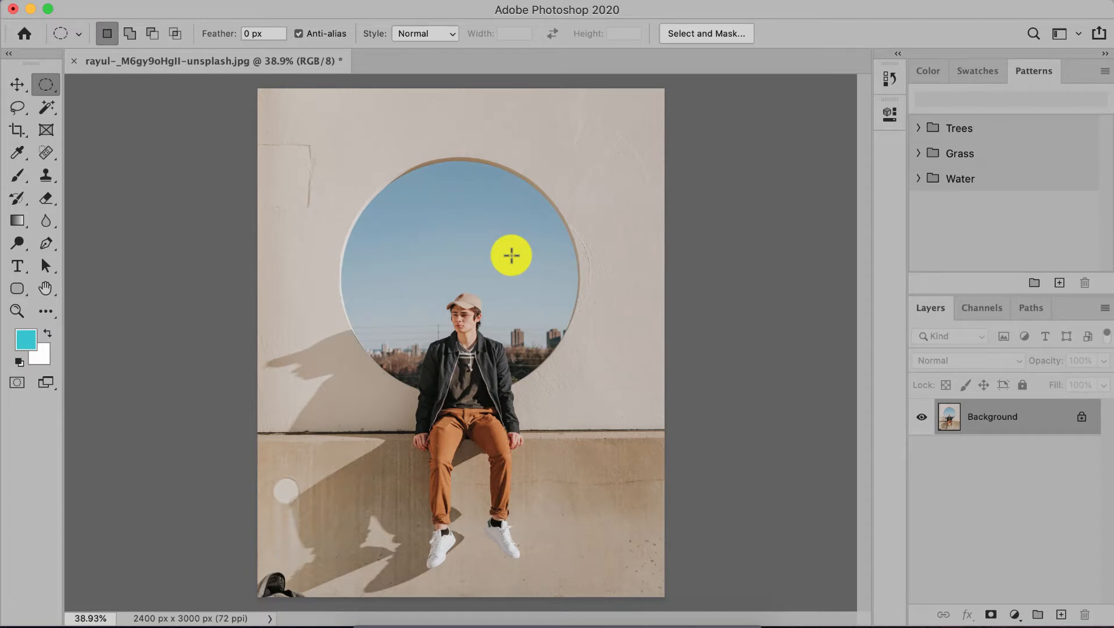
# Convert the locked Background into an editable layer named "Image"
pyautogui.scroll(2, 511, 254)
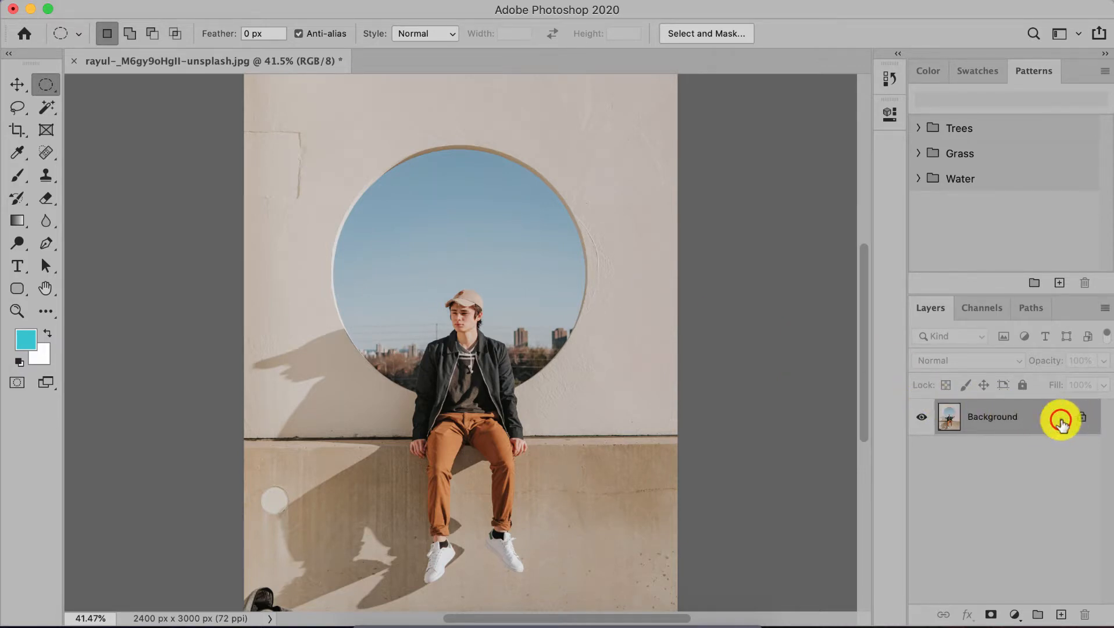
pyautogui.doubleClick(1060, 423)
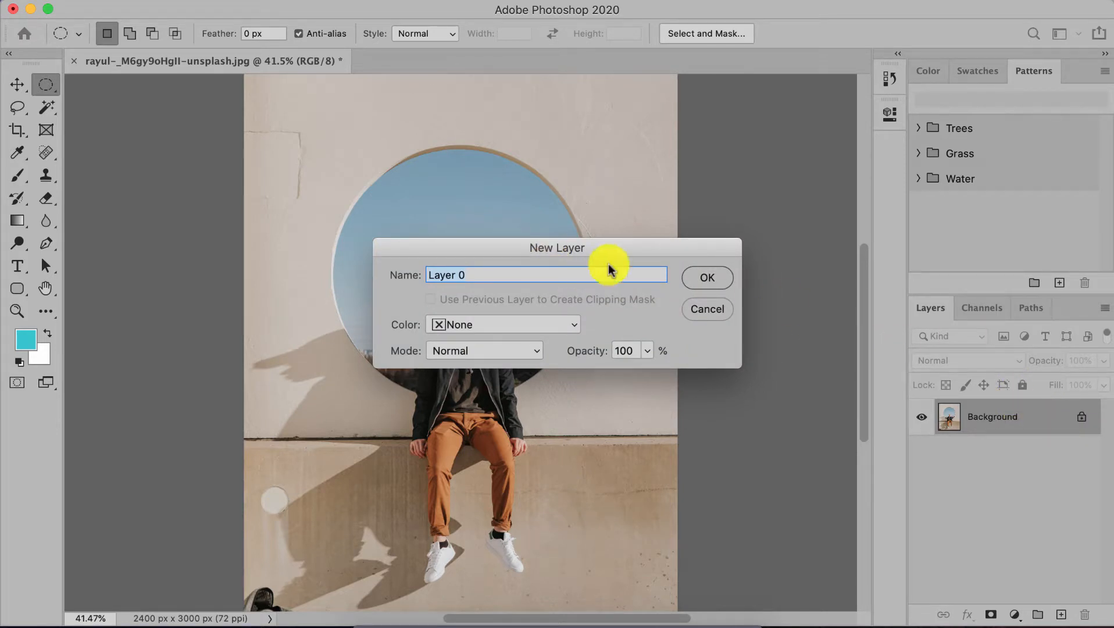
pyautogui.press('BackSpace')
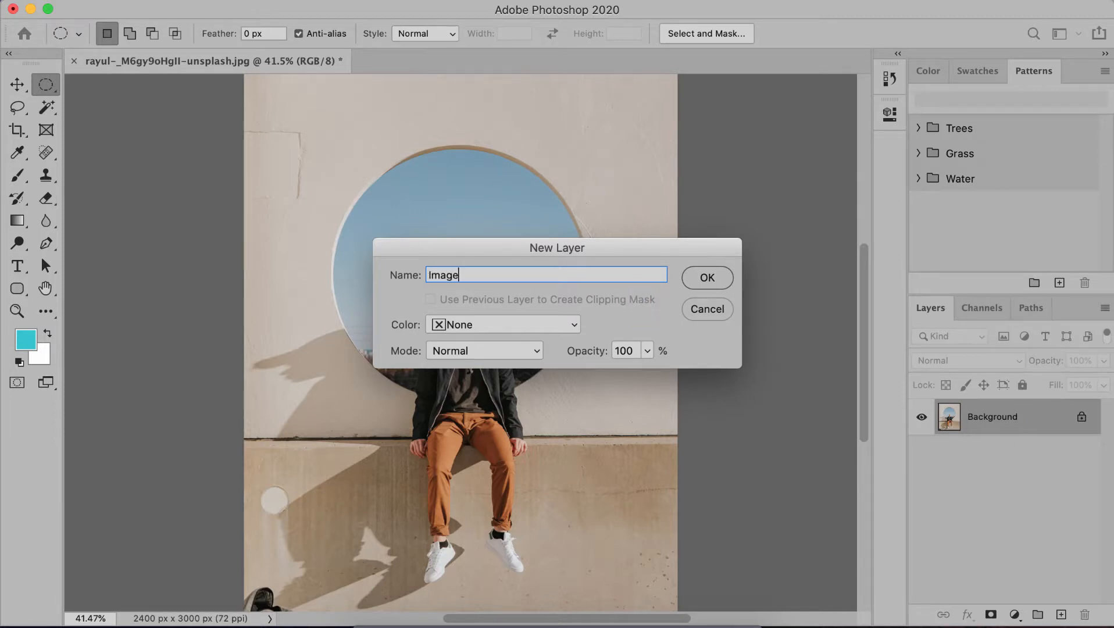
pyautogui.click(698, 281)
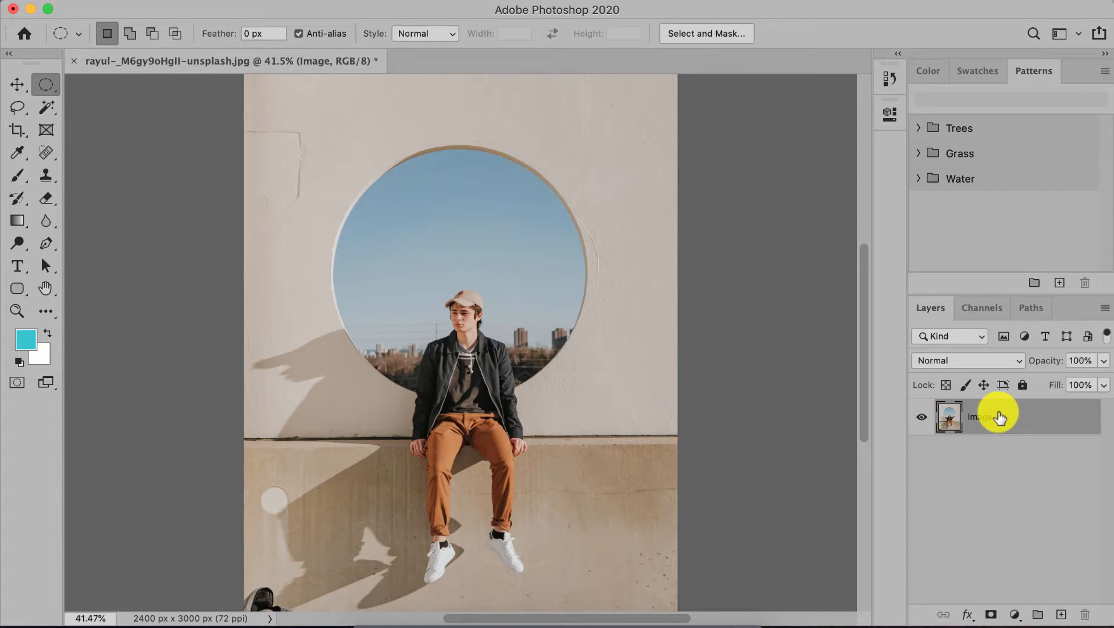
# Try freehand oval selections over the round window with the Elliptical Marquee tool, and clear them
pyautogui.rightClick(46, 85)
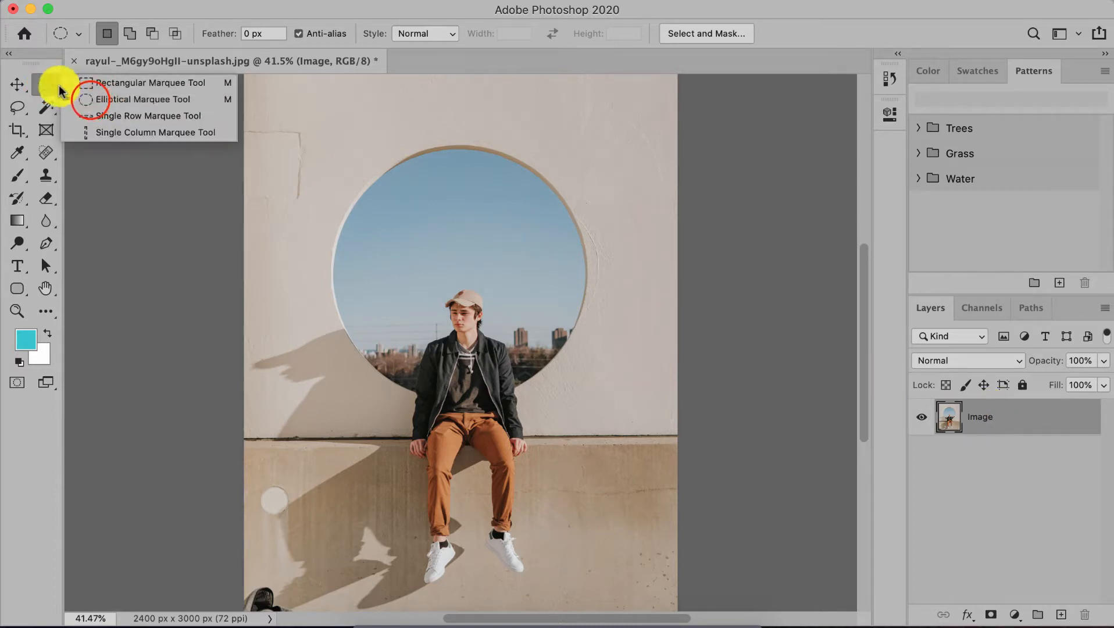
pyautogui.click(90, 99)
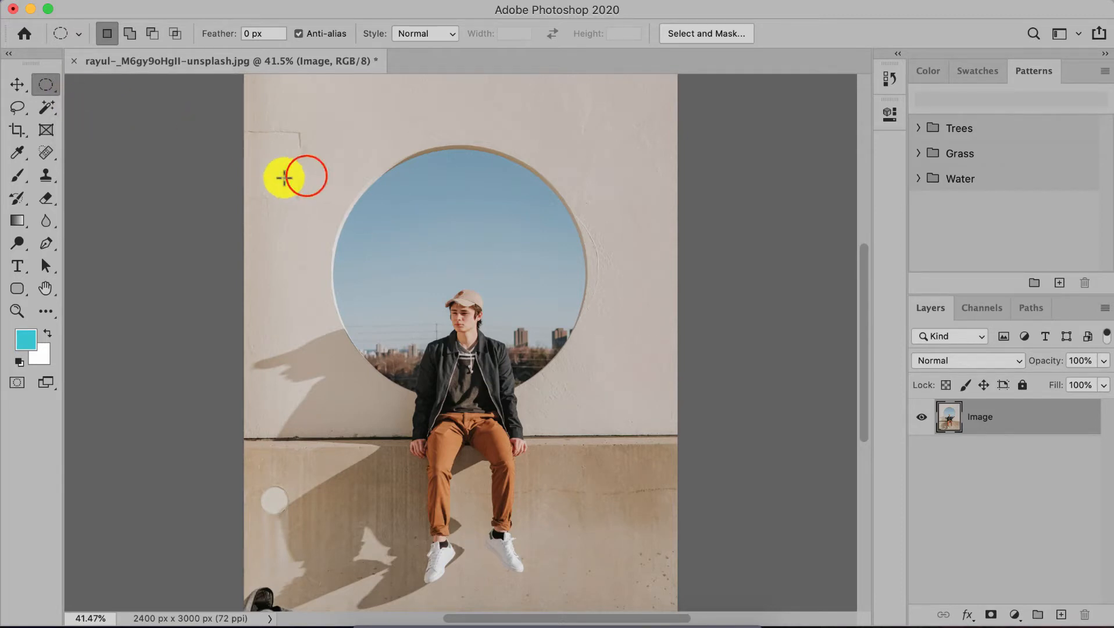
pyautogui.moveTo(284, 178); pyautogui.dragTo(647, 393)
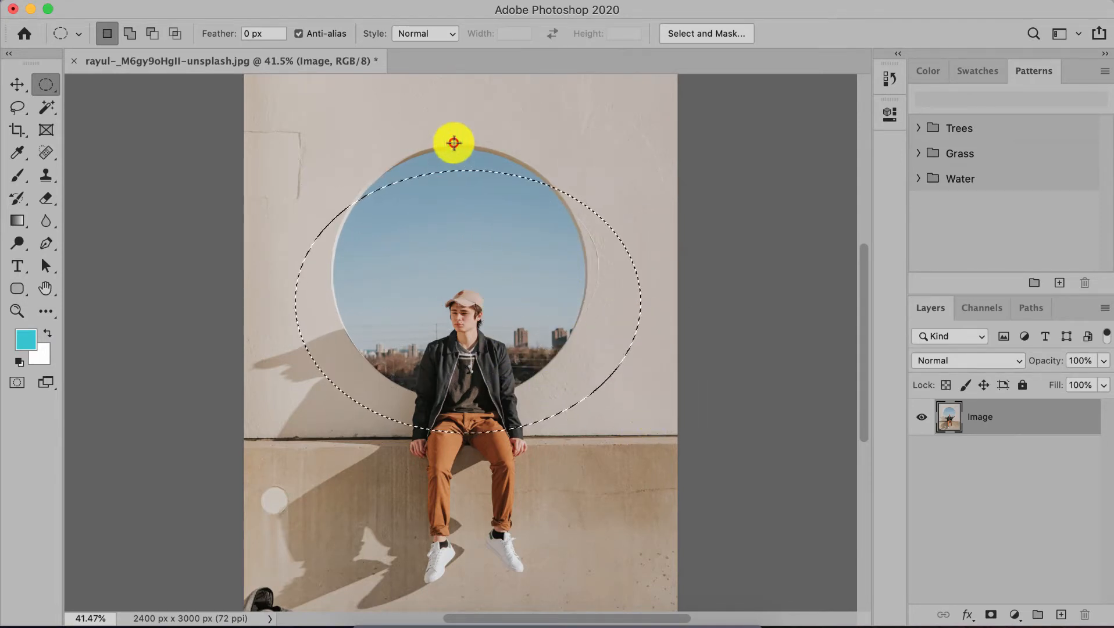
pyautogui.click(454, 143)
pyautogui.click(311, 139)
pyautogui.moveTo(309, 138); pyautogui.dragTo(492, 270)
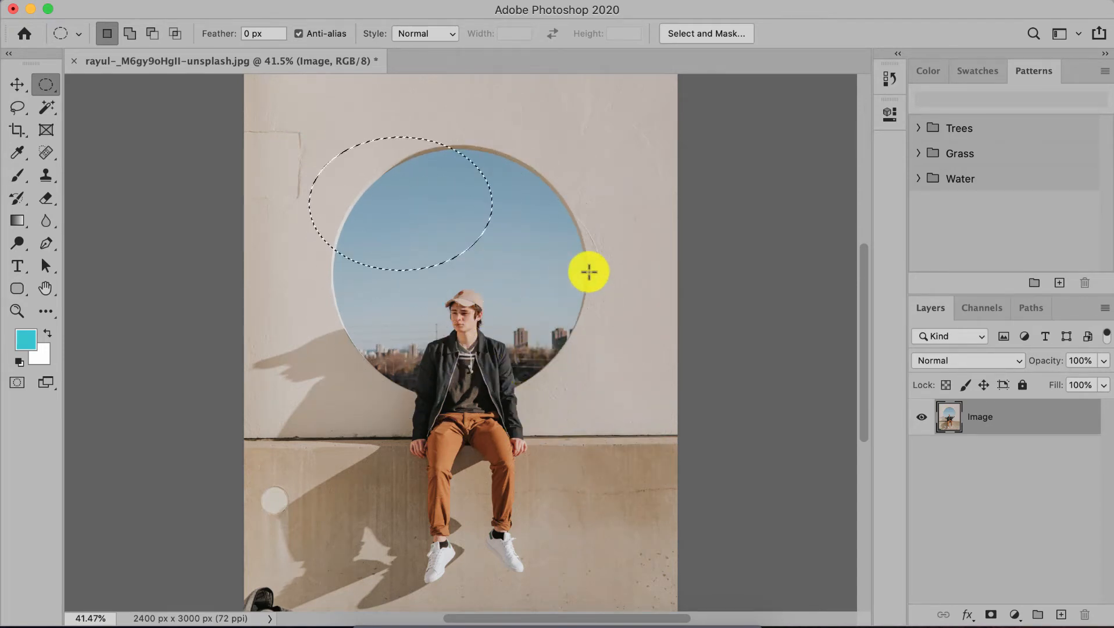
pyautogui.click(571, 268)
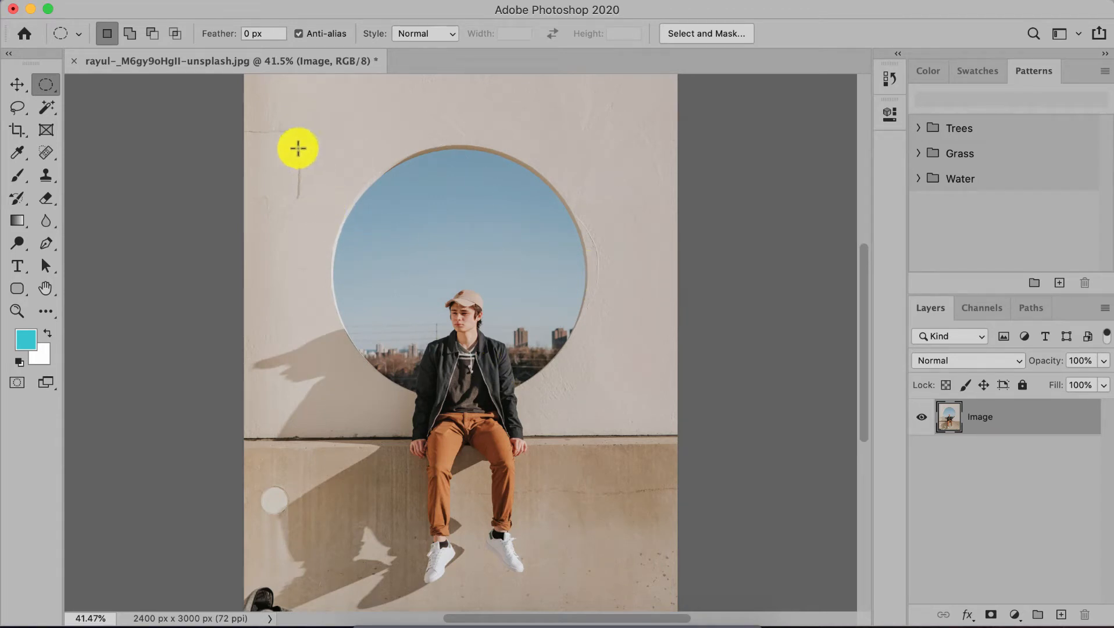
# Try proportion-constrained circular selections around the round window and the seated man, deselecting each one
pyautogui.moveTo(299, 145); pyautogui.dragTo(610, 526)
pyautogui.press('shift')
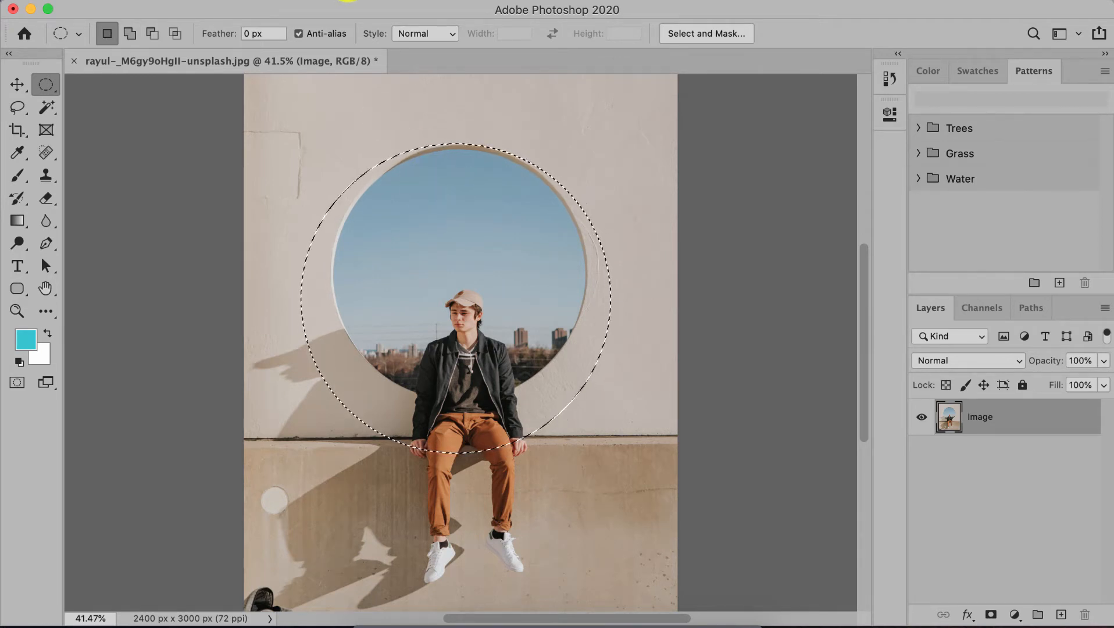
pyautogui.click(351, 1)
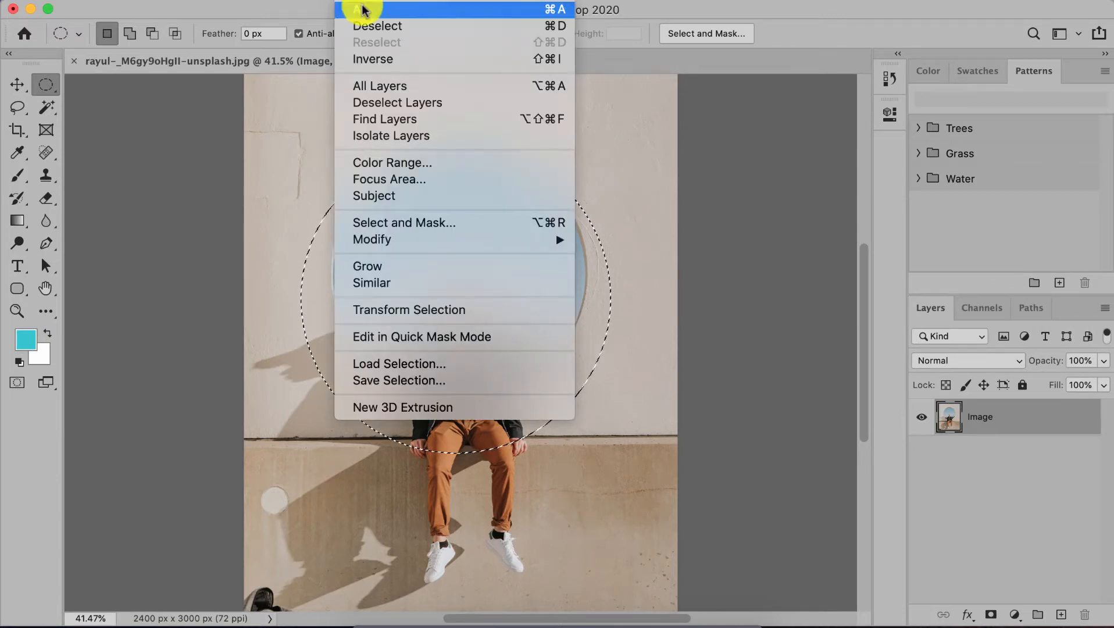
pyautogui.click(374, 26)
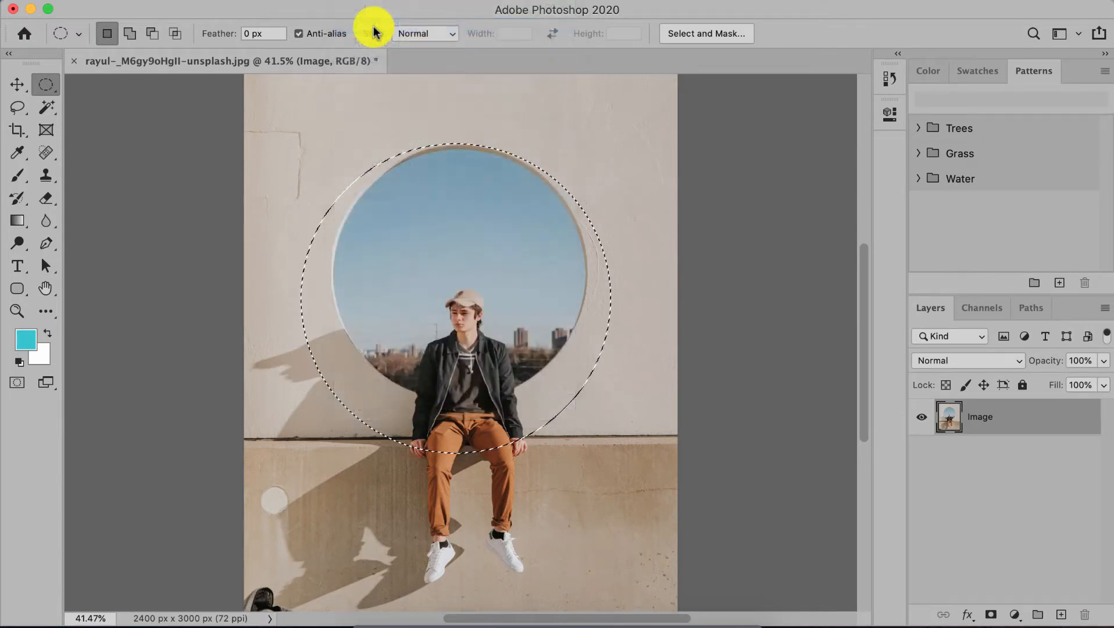
pyautogui.moveTo(381, 194); pyautogui.dragTo(607, 452)
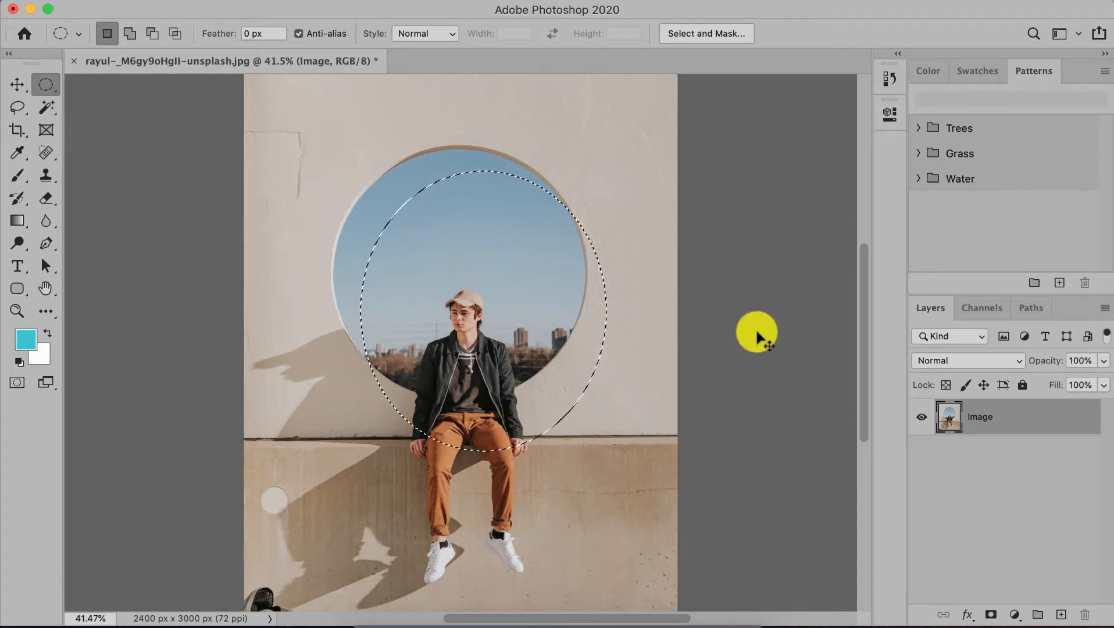
pyautogui.press('super+d')
pyautogui.moveTo(457, 220)
pyautogui.mouseDown()
pyautogui.moveTo(575, 279)
pyautogui.moveTo(563, 360)
pyautogui.moveTo(584, 349)
pyautogui.mouseUp()
pyautogui.press('super+d')
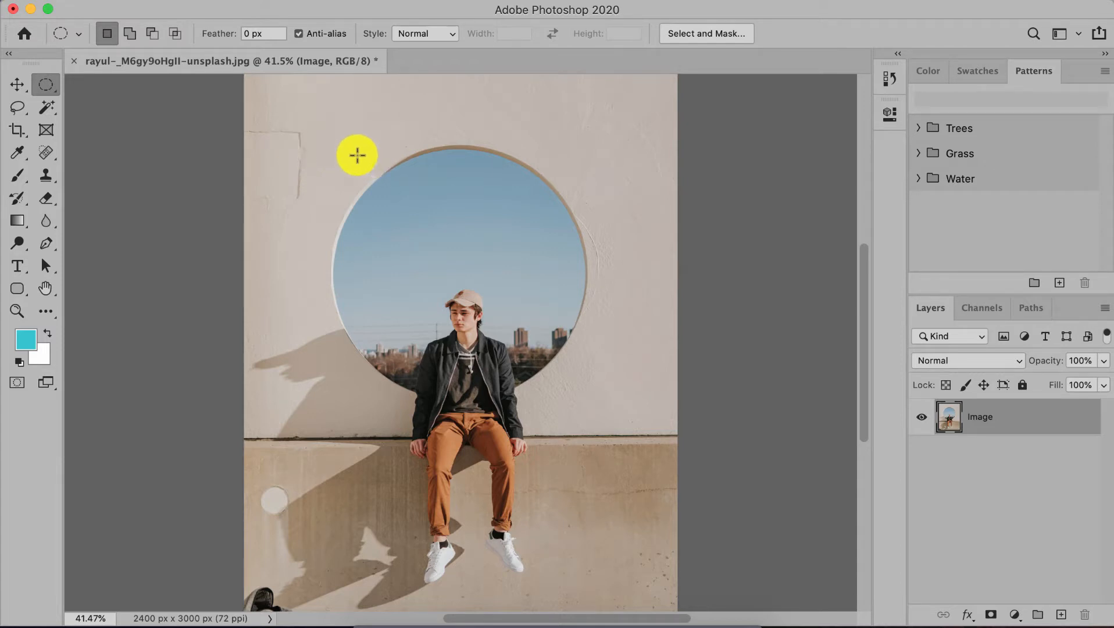
# Draw a perfectly circular selection about 1380 px across, resized and repositioned to fit the round window opening
pyautogui.moveTo(356, 154); pyautogui.dragTo(610, 513)
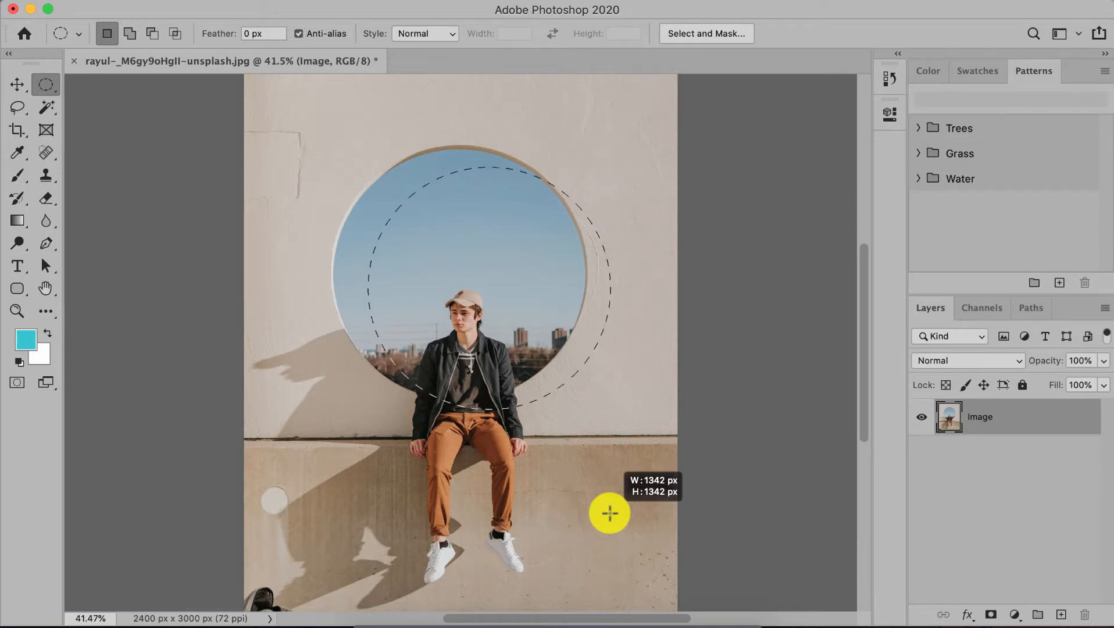
pyautogui.moveTo(609, 513); pyautogui.dragTo(579, 497)
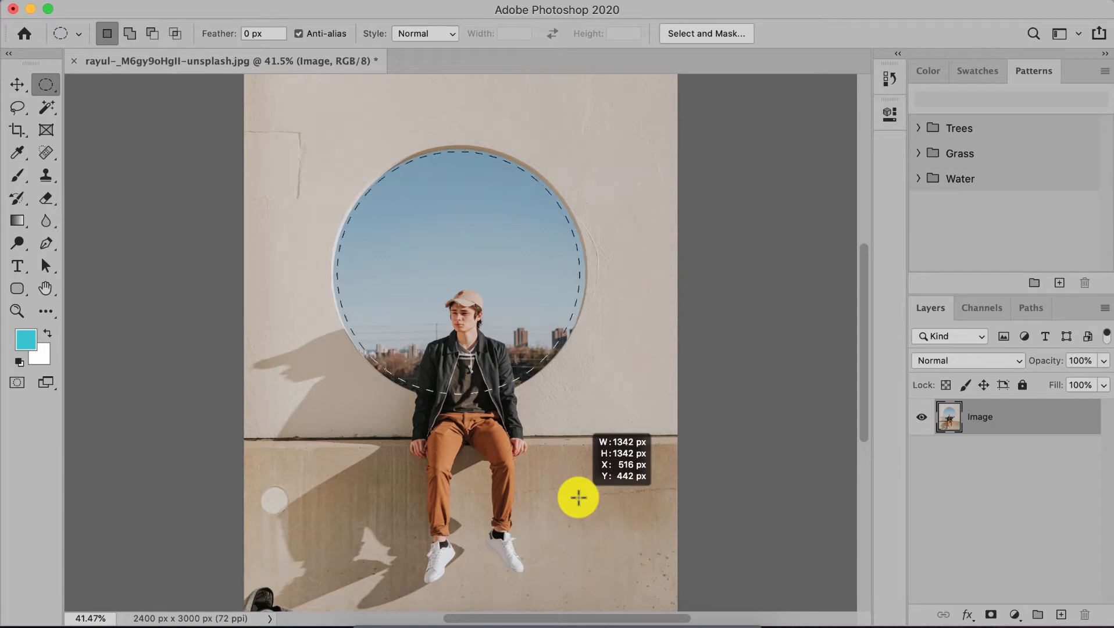
pyautogui.moveTo(579, 497)
pyautogui.mouseDown()
pyautogui.moveTo(570, 490)
pyautogui.moveTo(584, 500)
pyautogui.mouseUp()
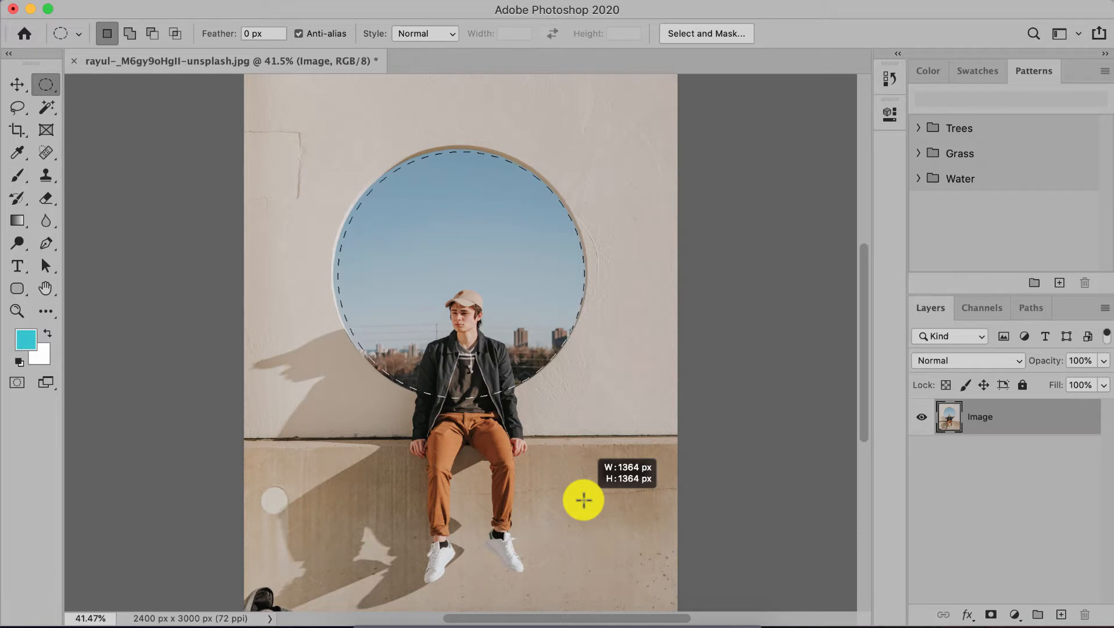
pyautogui.moveTo(584, 499); pyautogui.dragTo(583, 500)
pyautogui.press('space')
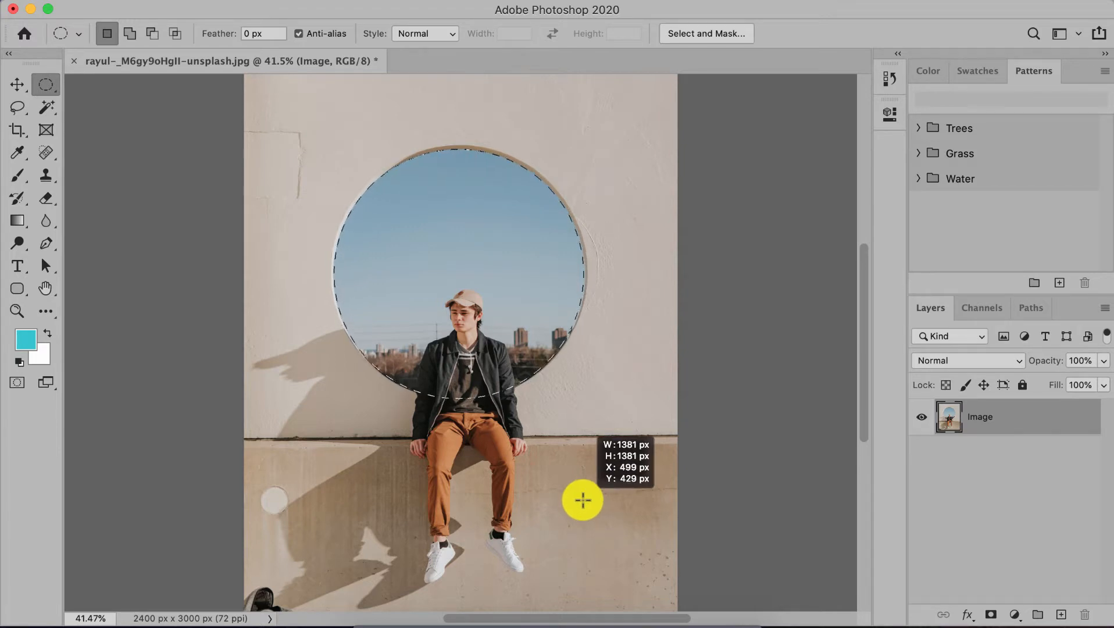
pyautogui.moveTo(582, 500); pyautogui.dragTo(583, 500)
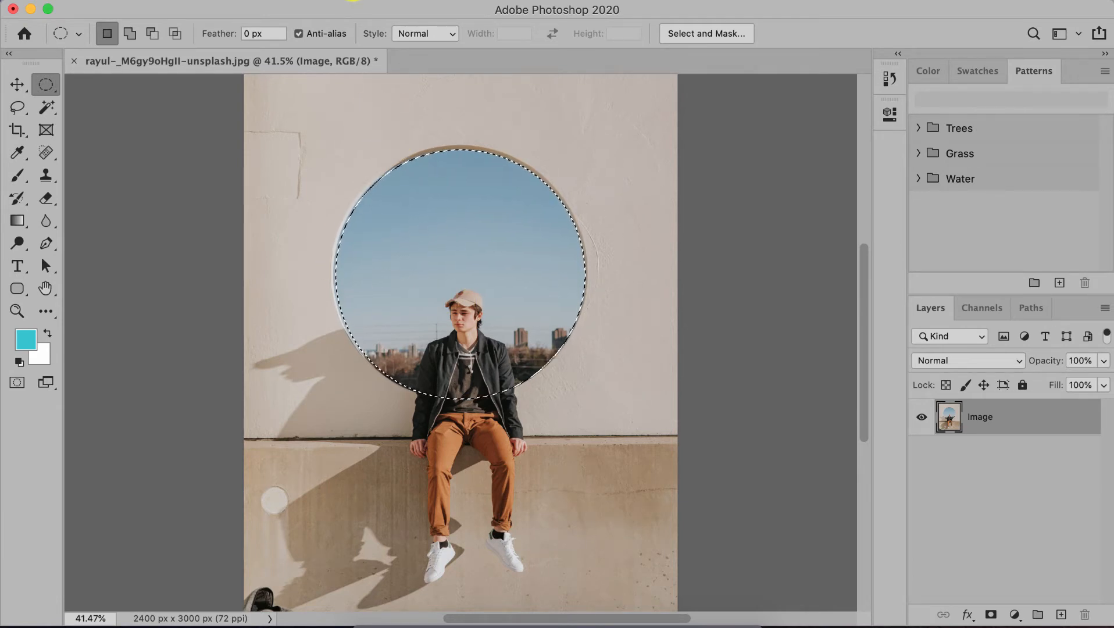
# Invert the circular selection to delete everything outside the circle, and deselect
pyautogui.click(353, 0)
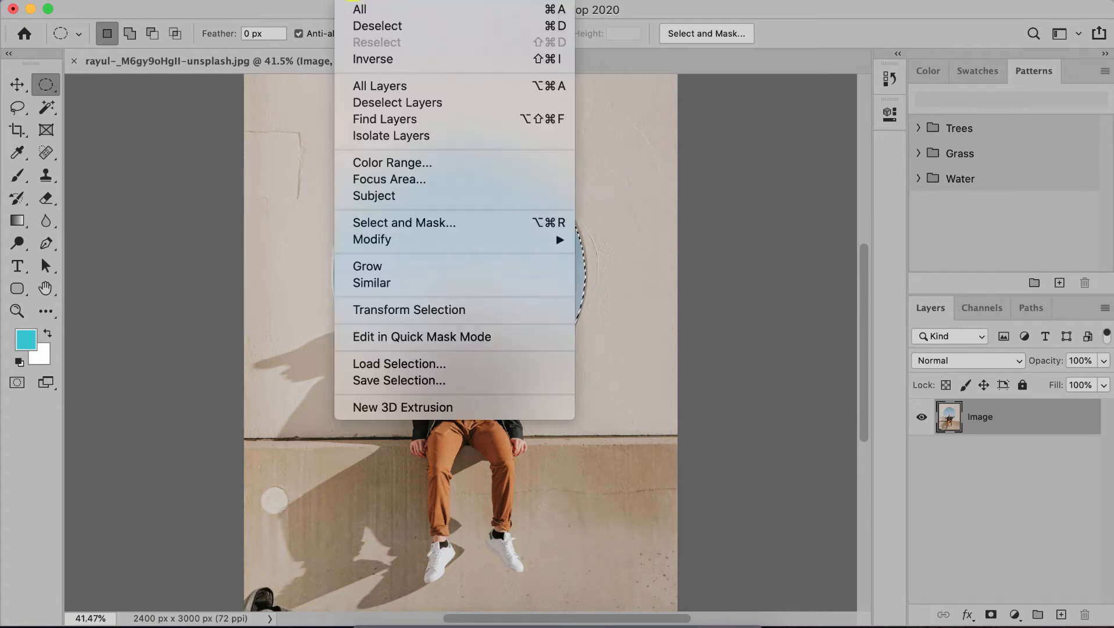
pyautogui.click(383, 59)
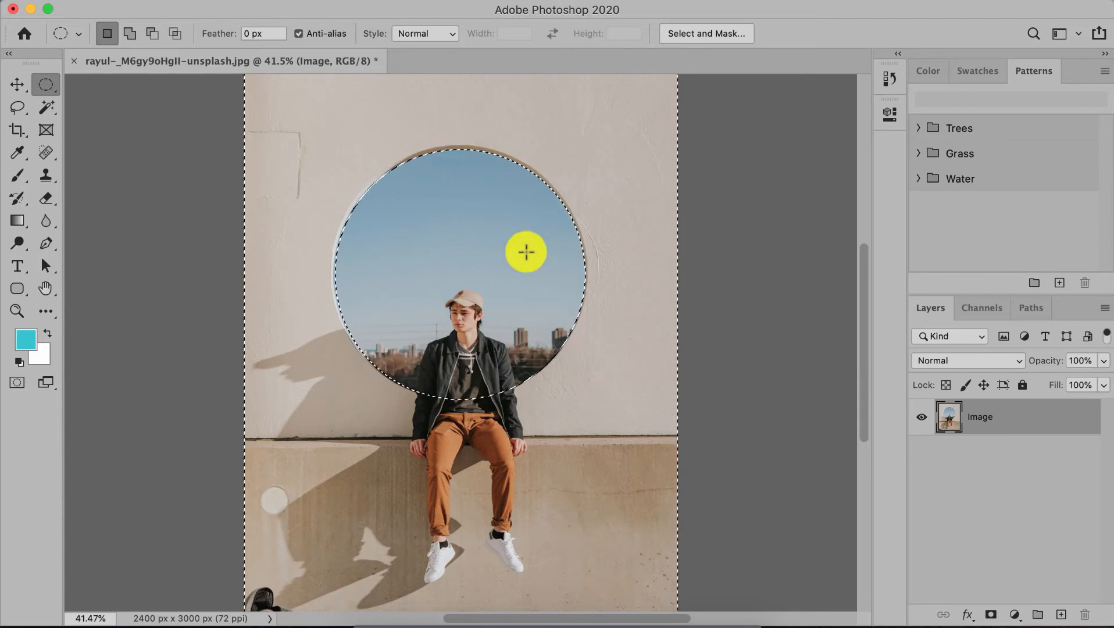
pyautogui.press('Delete')
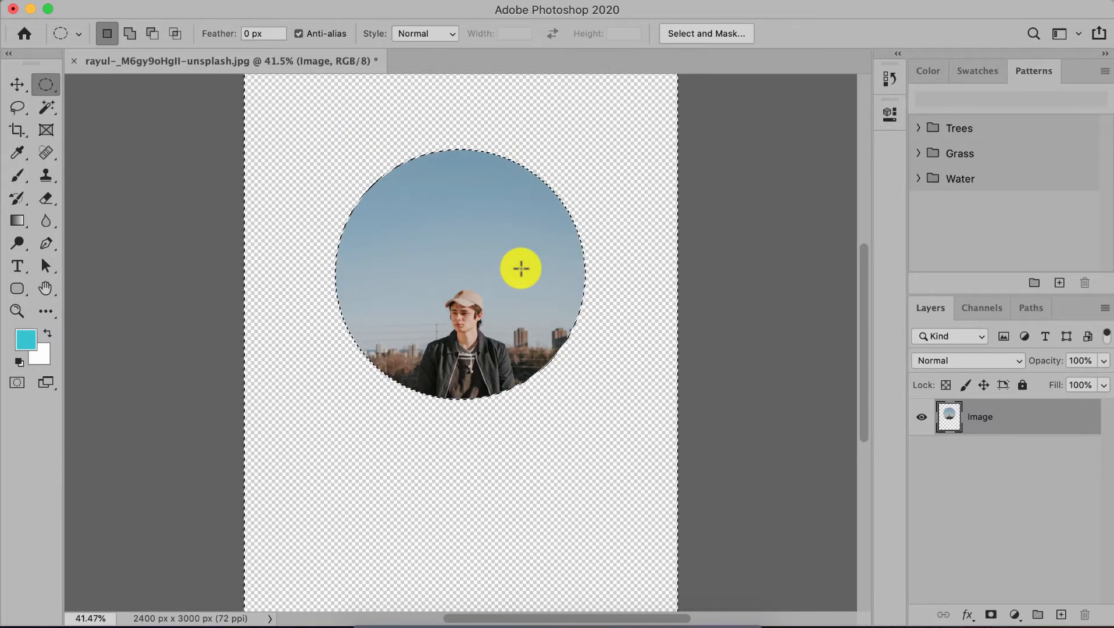
pyautogui.press('super+d')
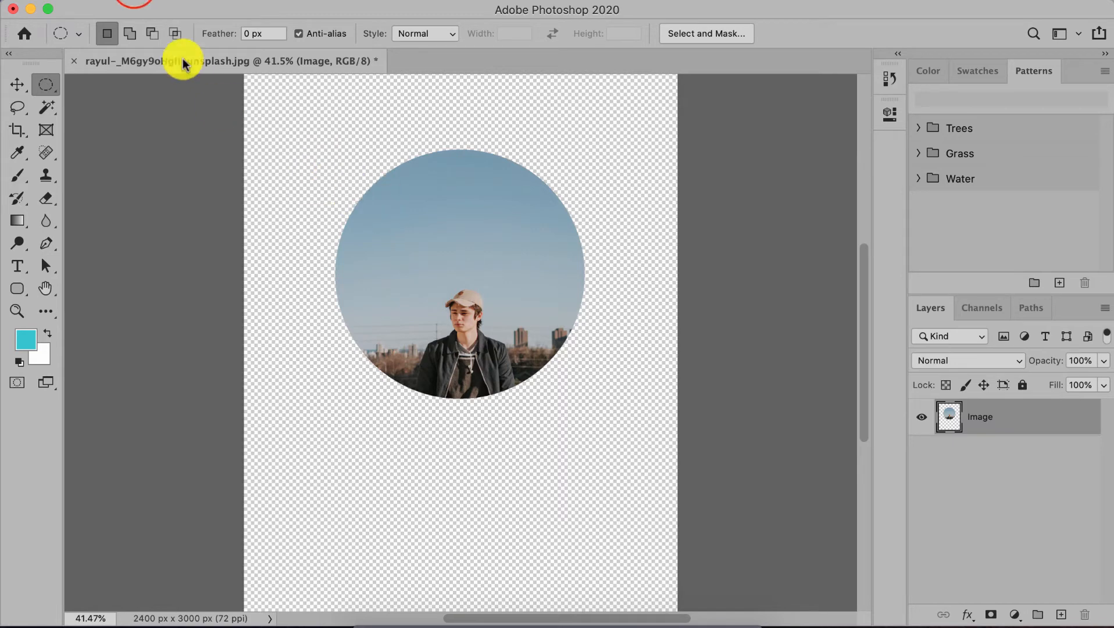
pyautogui.click(130, 3)
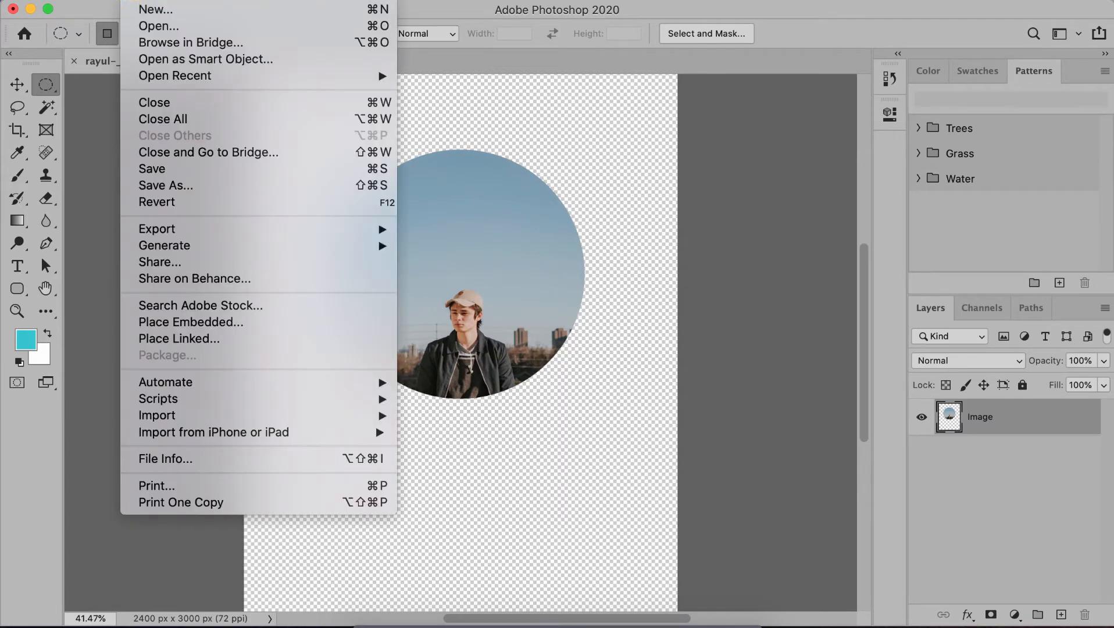
pyautogui.click(319, 181)
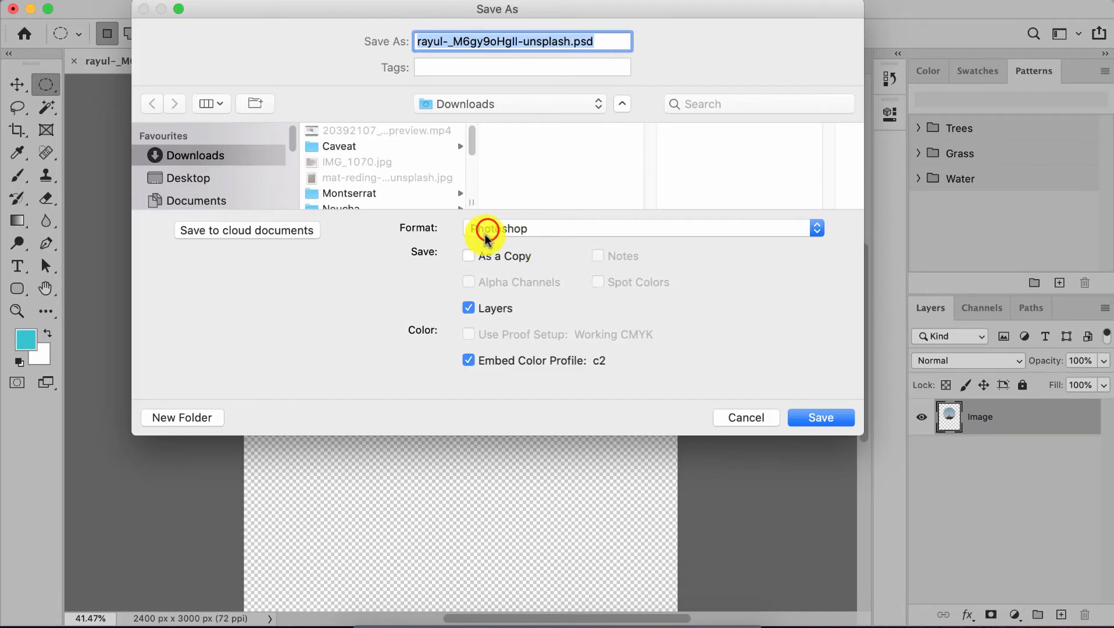
pyautogui.click(486, 228)
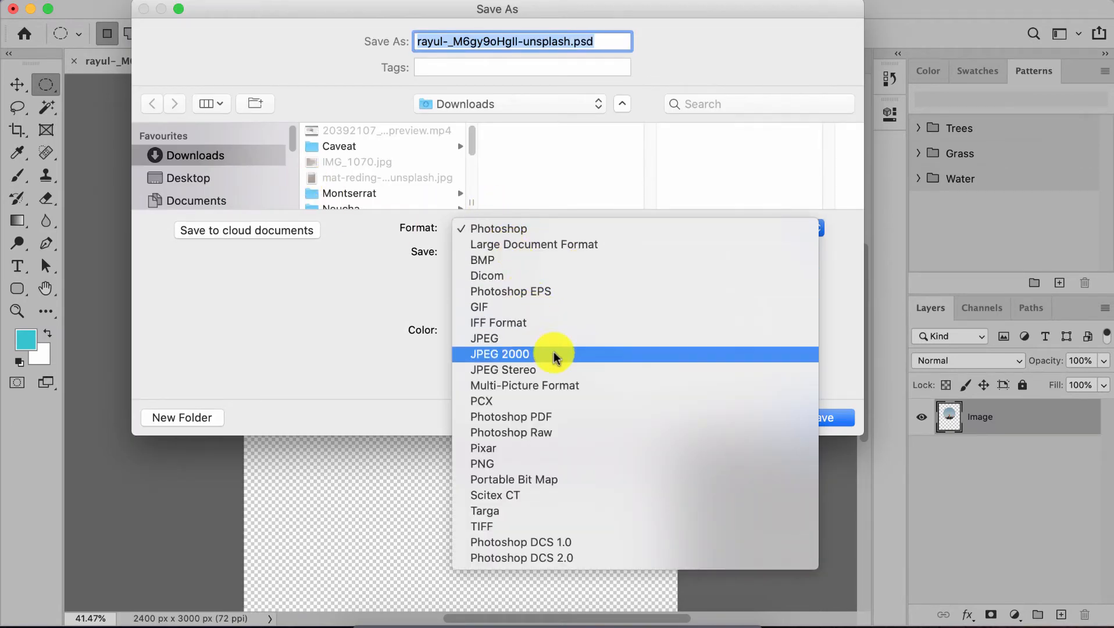
pyautogui.click(582, 464)
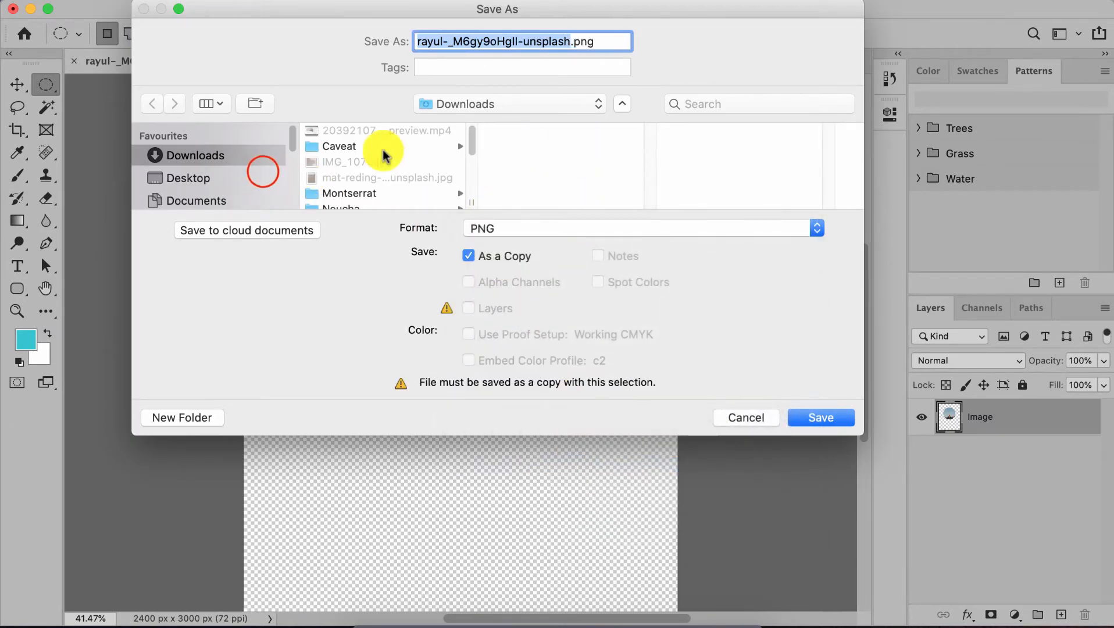
pyautogui.click(263, 175)
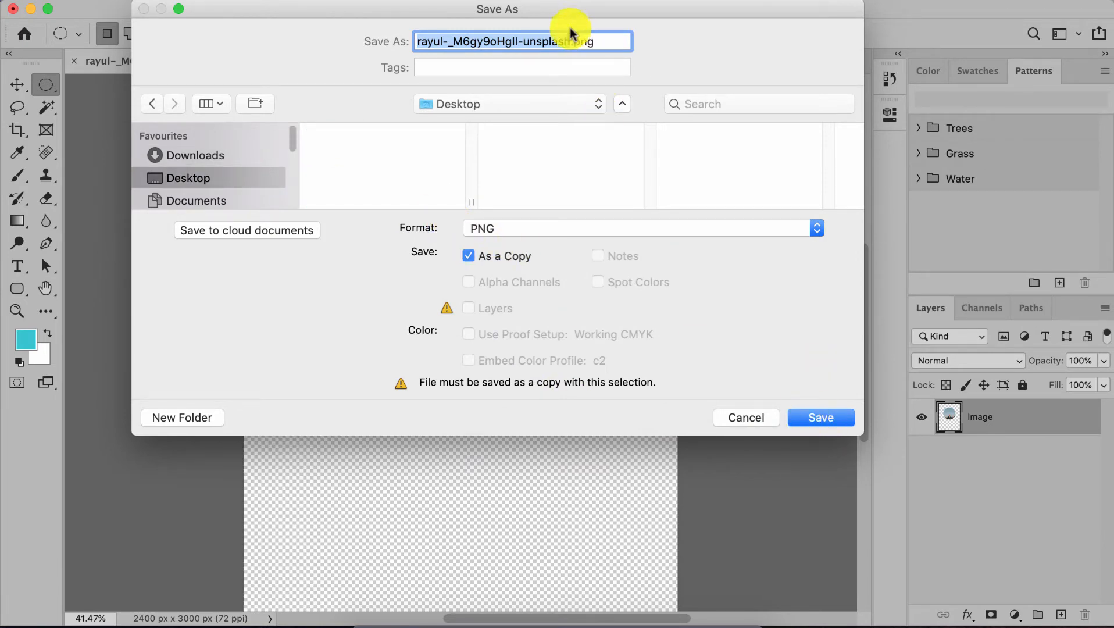
pyautogui.click(739, 417)
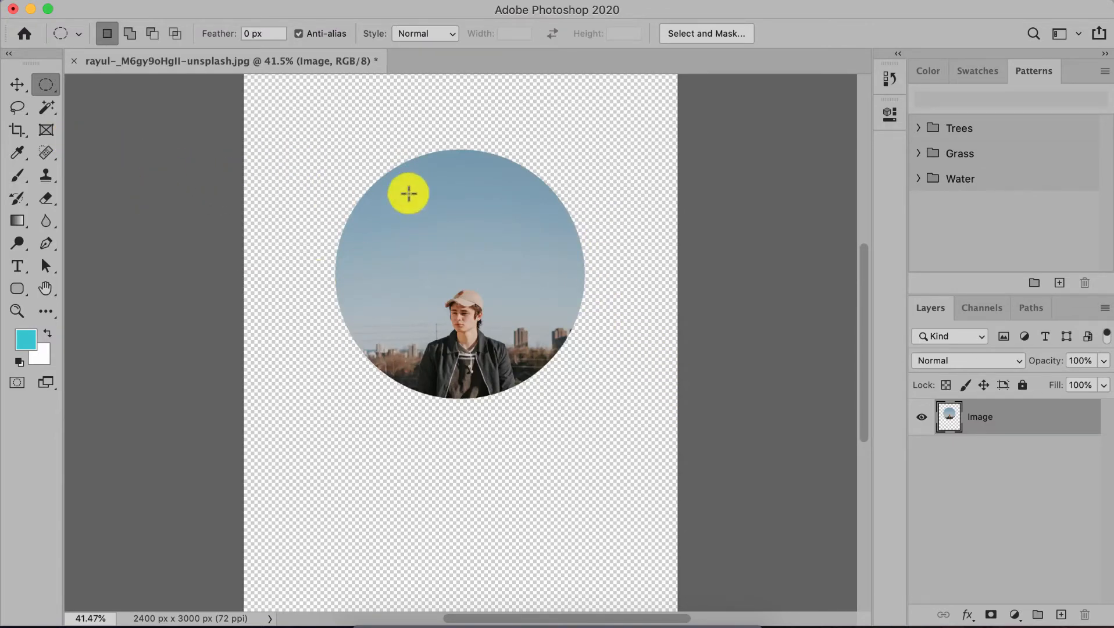
# Crop the canvas to a 1:1 square of about 1681 px, centred around the circular photo
pyautogui.click(25, 134)
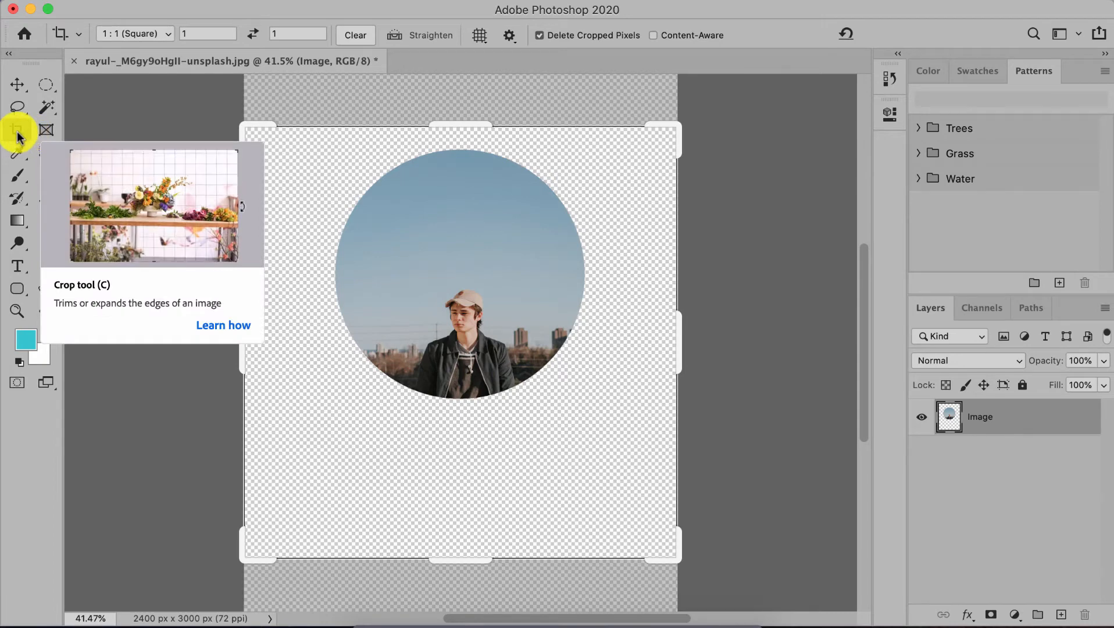
pyautogui.click(17, 135)
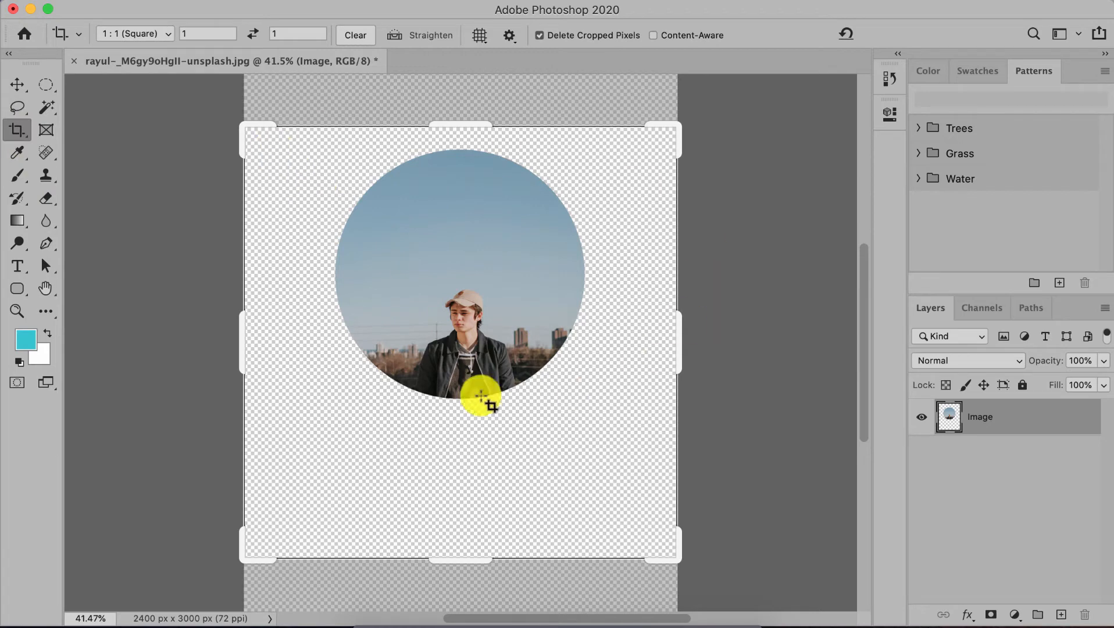
pyautogui.moveTo(238, 553); pyautogui.dragTo(260, 510)
pyautogui.moveTo(236, 552); pyautogui.dragTo(228, 456)
pyautogui.moveTo(284, 349)
pyautogui.mouseDown()
pyautogui.moveTo(267, 370)
pyautogui.moveTo(278, 356)
pyautogui.moveTo(267, 356)
pyautogui.mouseUp()
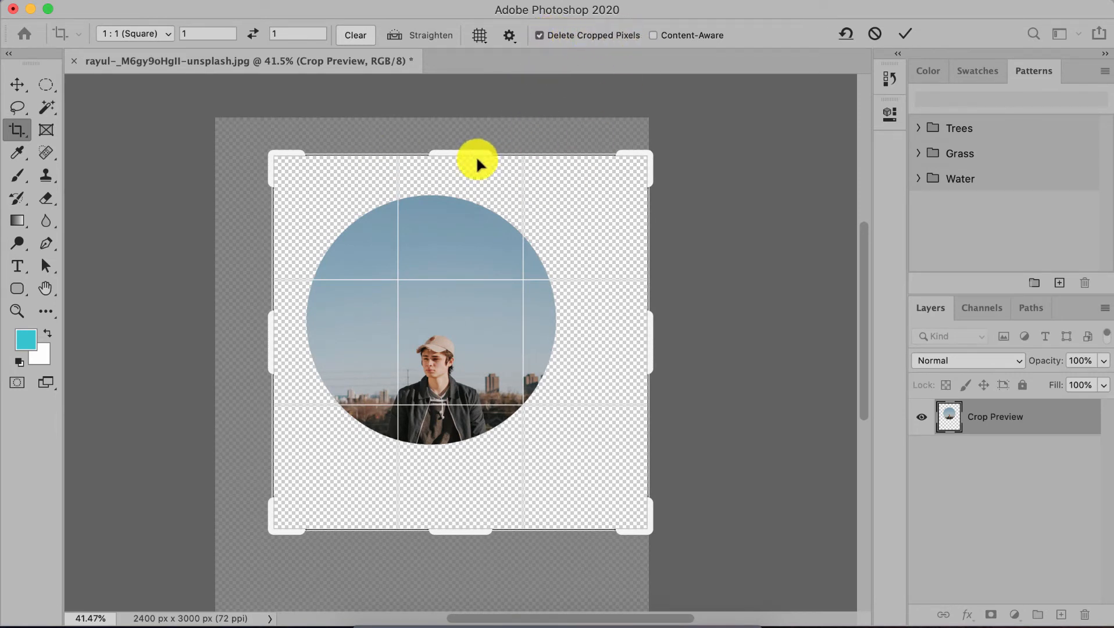
pyautogui.moveTo(642, 536); pyautogui.dragTo(606, 508)
pyautogui.moveTo(483, 186); pyautogui.dragTo(476, 178)
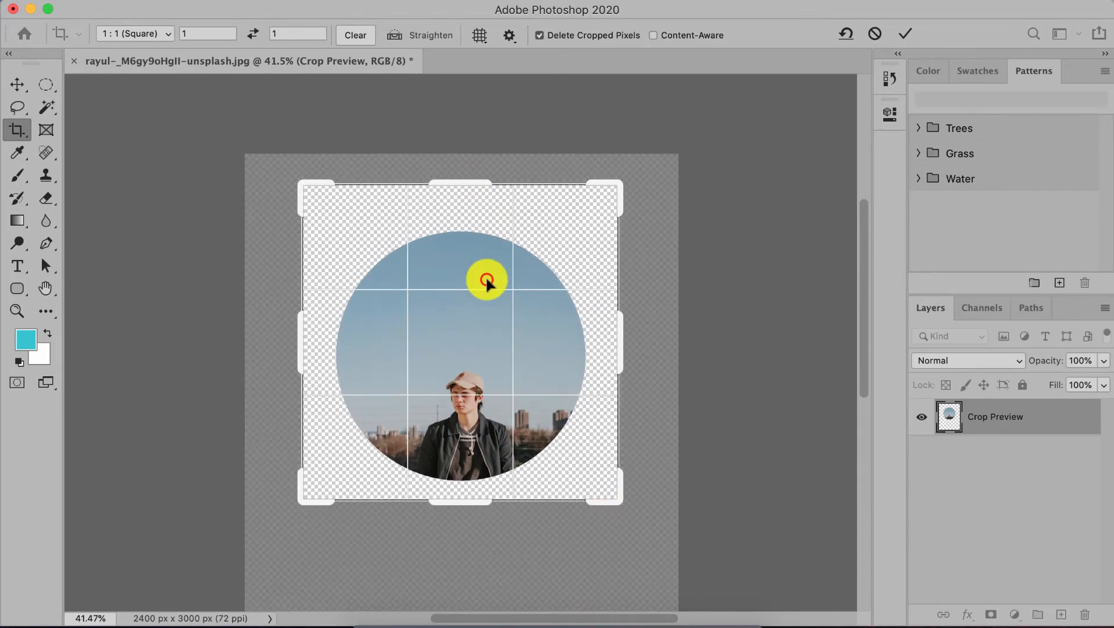
pyautogui.moveTo(488, 280)
pyautogui.mouseDown()
pyautogui.moveTo(463, 272)
pyautogui.moveTo(478, 277)
pyautogui.moveTo(476, 265)
pyautogui.mouseUp()
pyautogui.moveTo(451, 188); pyautogui.dragTo(455, 189)
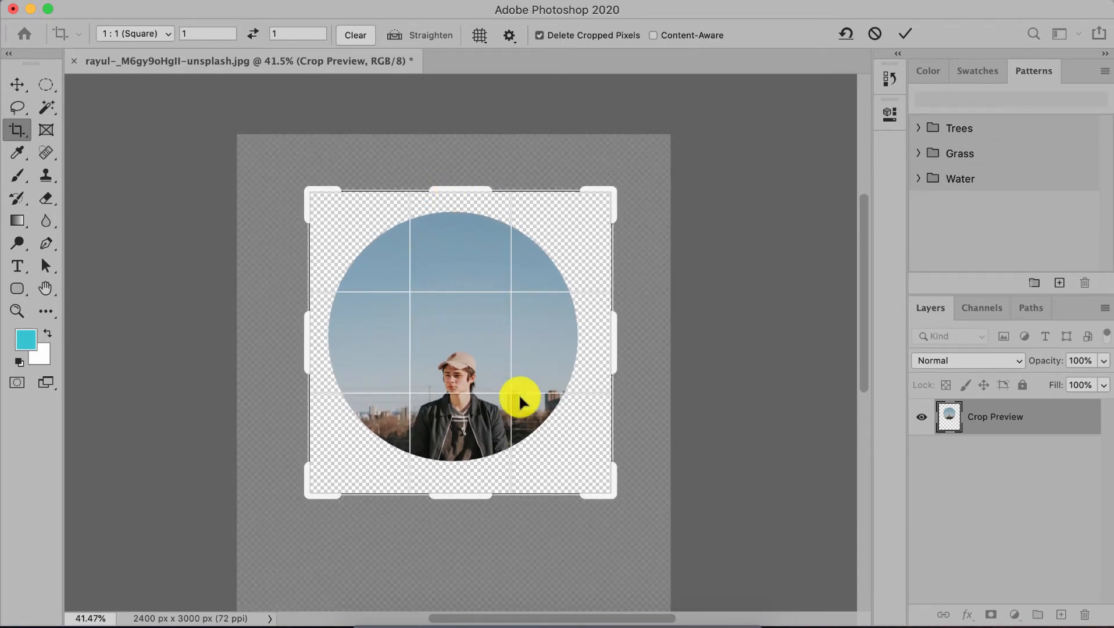
pyautogui.moveTo(470, 493); pyautogui.dragTo(475, 363)
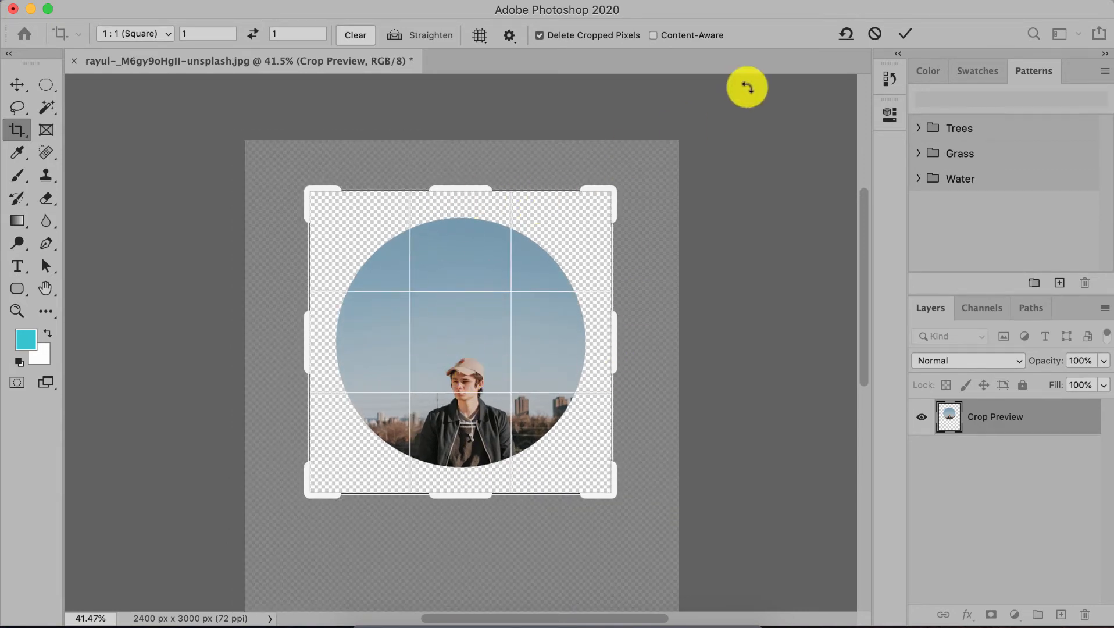
pyautogui.press('Return')
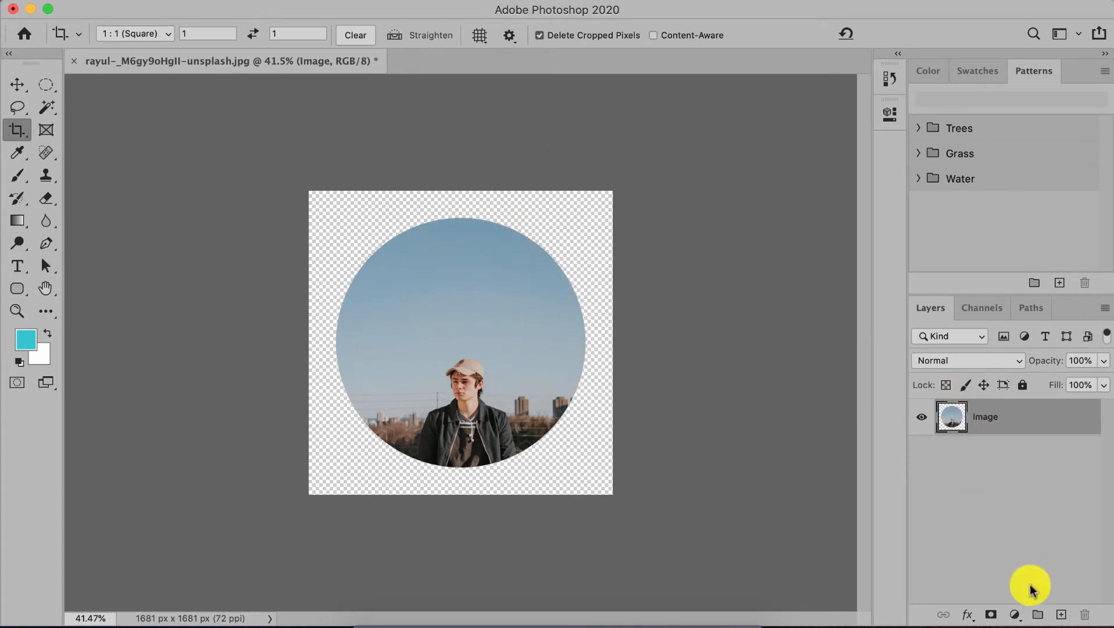
# Add a new layer beneath the Image layer and fill it with a dark teal colour using the Paint Bucket tool
pyautogui.click(1060, 615)
pyautogui.moveTo(996, 417); pyautogui.dragTo(997, 473)
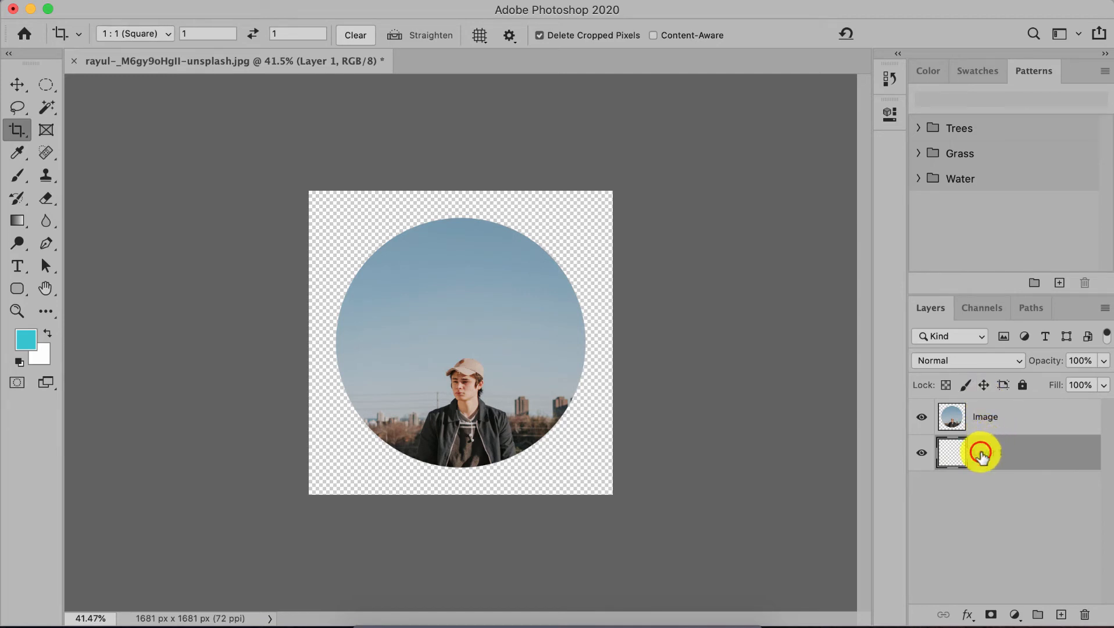
pyautogui.click(13, 220)
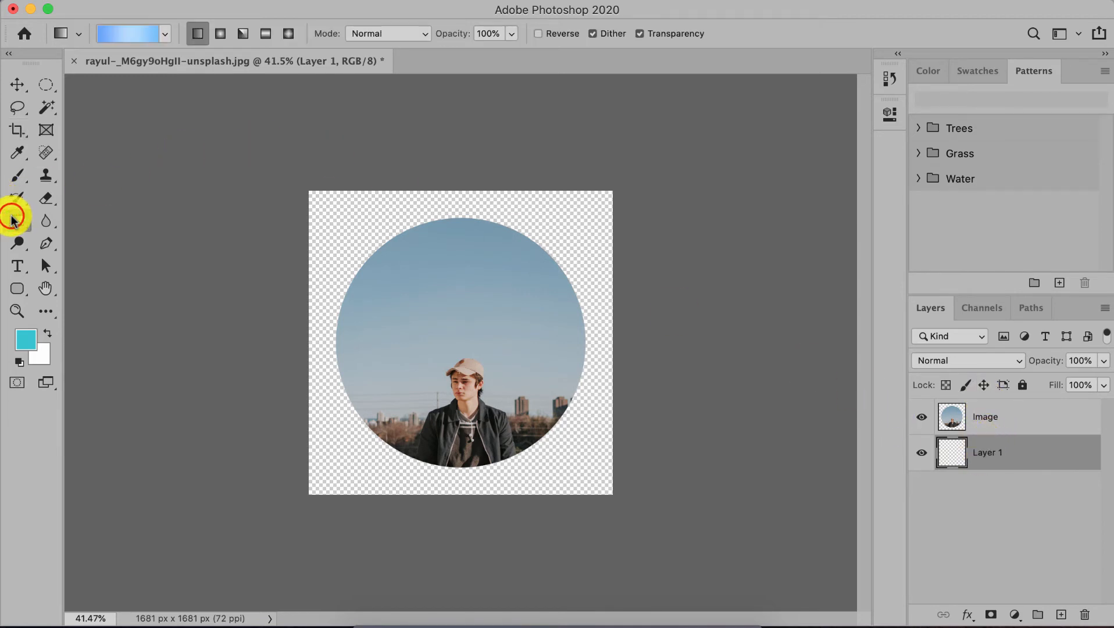
pyautogui.click(12, 220)
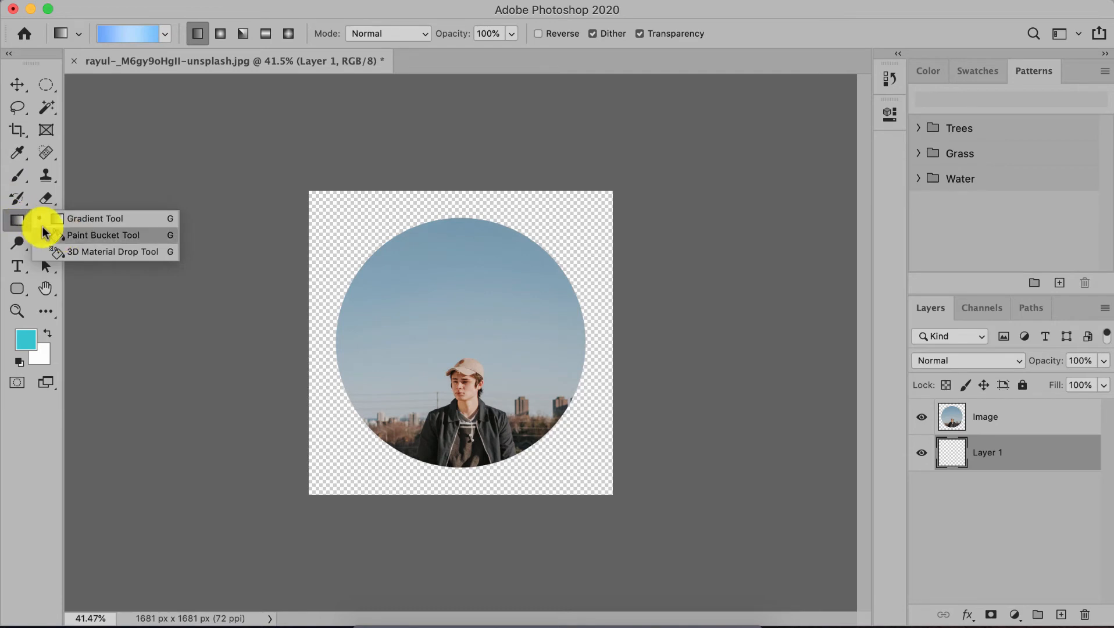
pyautogui.click(73, 235)
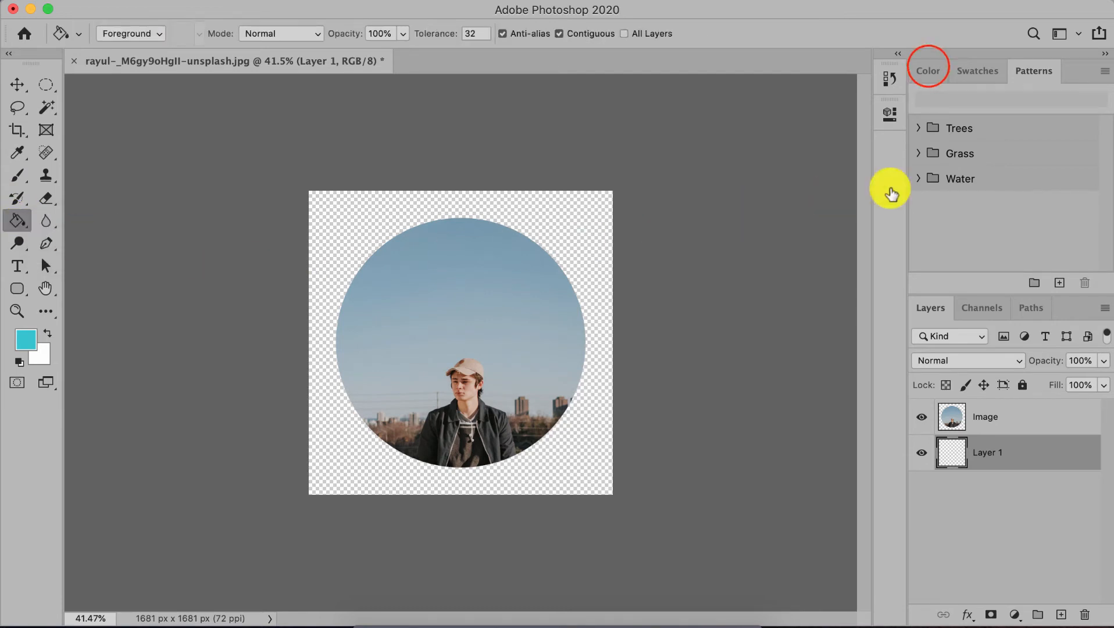
pyautogui.click(928, 70)
pyautogui.moveTo(1036, 134); pyautogui.dragTo(1041, 172)
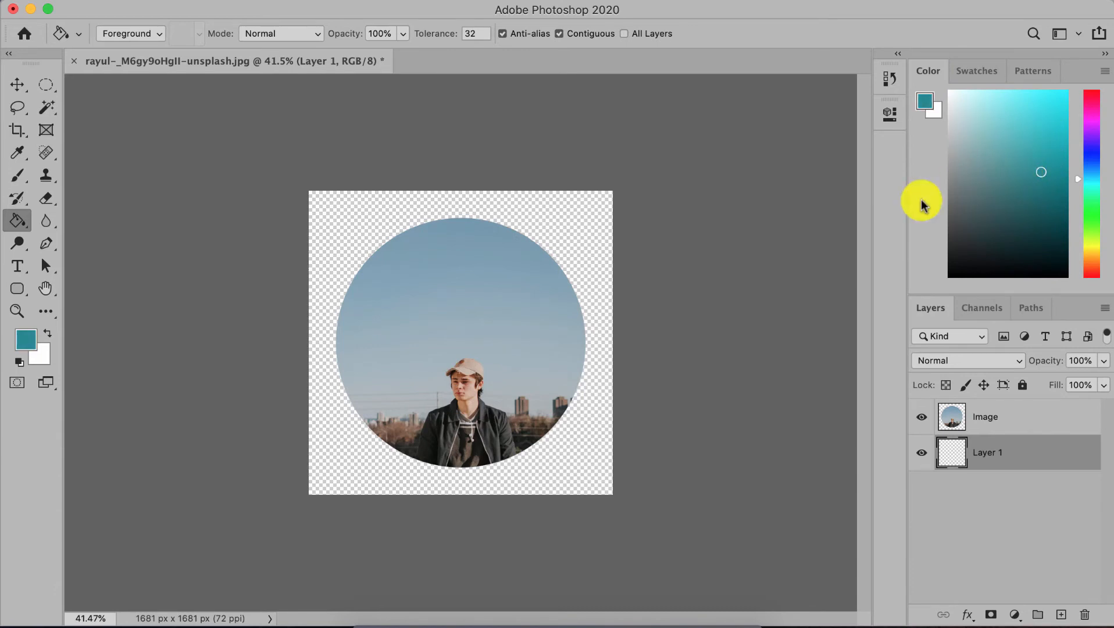
pyautogui.click(542, 214)
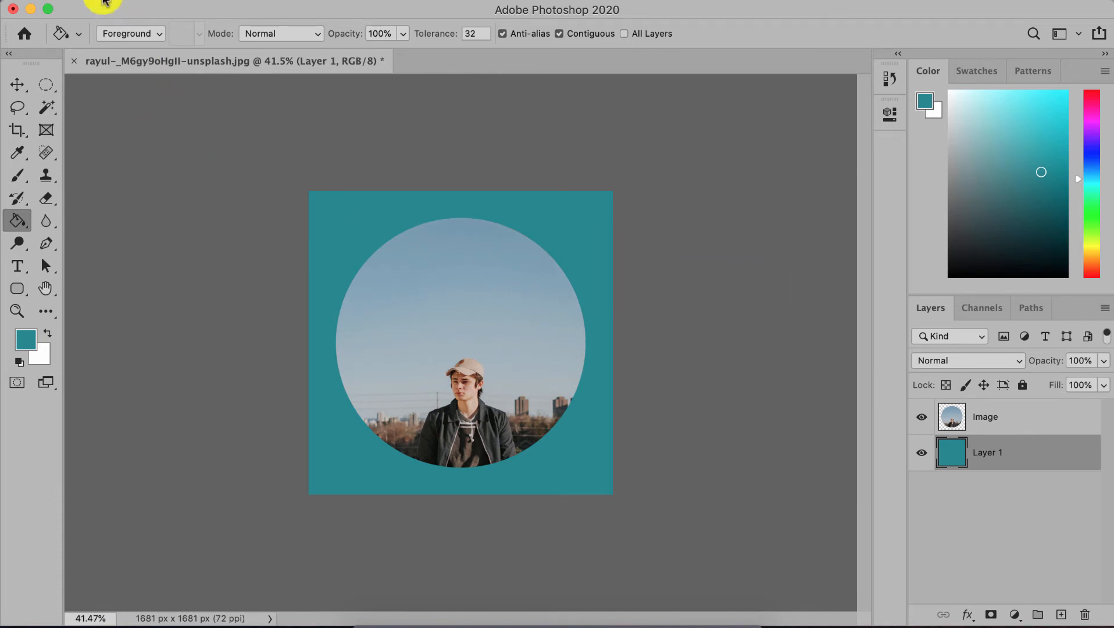
# Try the JPEG and Photoshop formats for saving the image in Downloads, and cancel the save
pyautogui.click(132, 1)
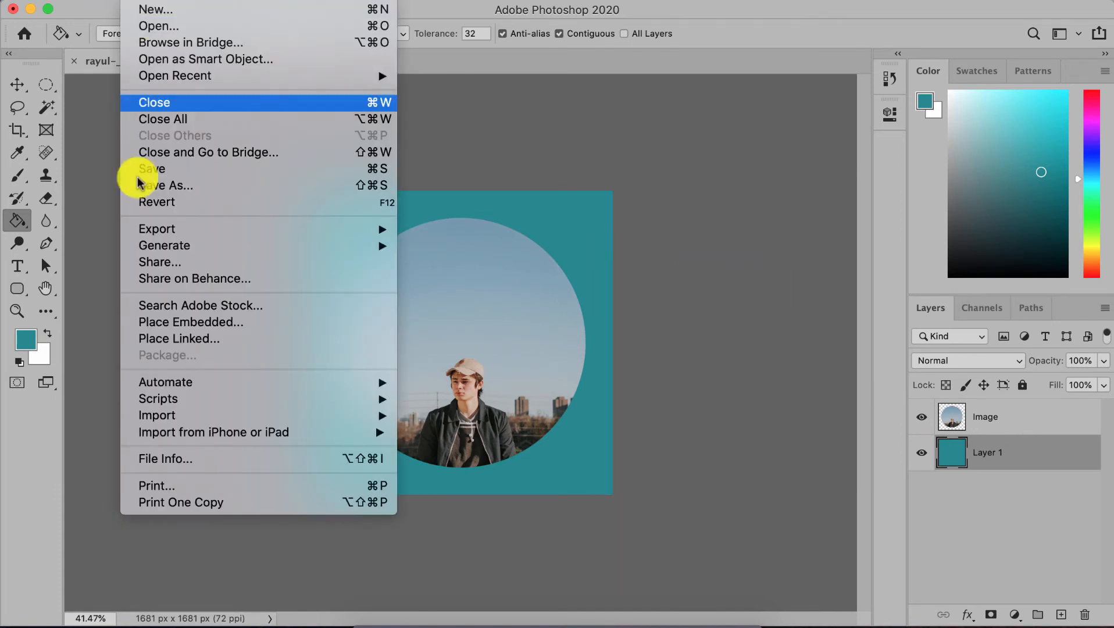
pyautogui.click(174, 186)
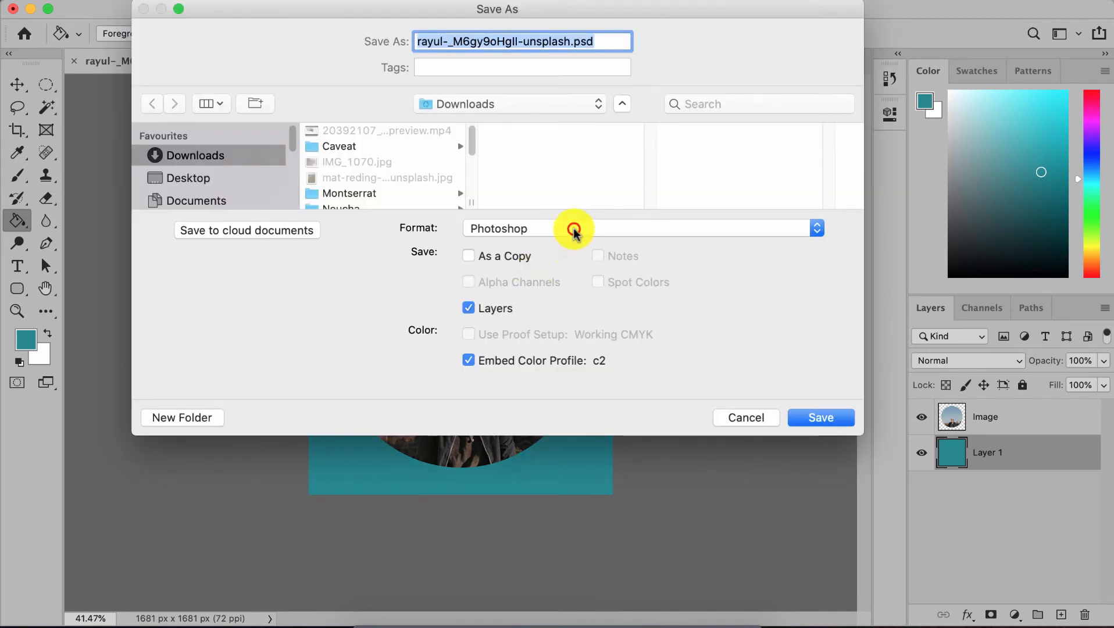
pyautogui.click(574, 233)
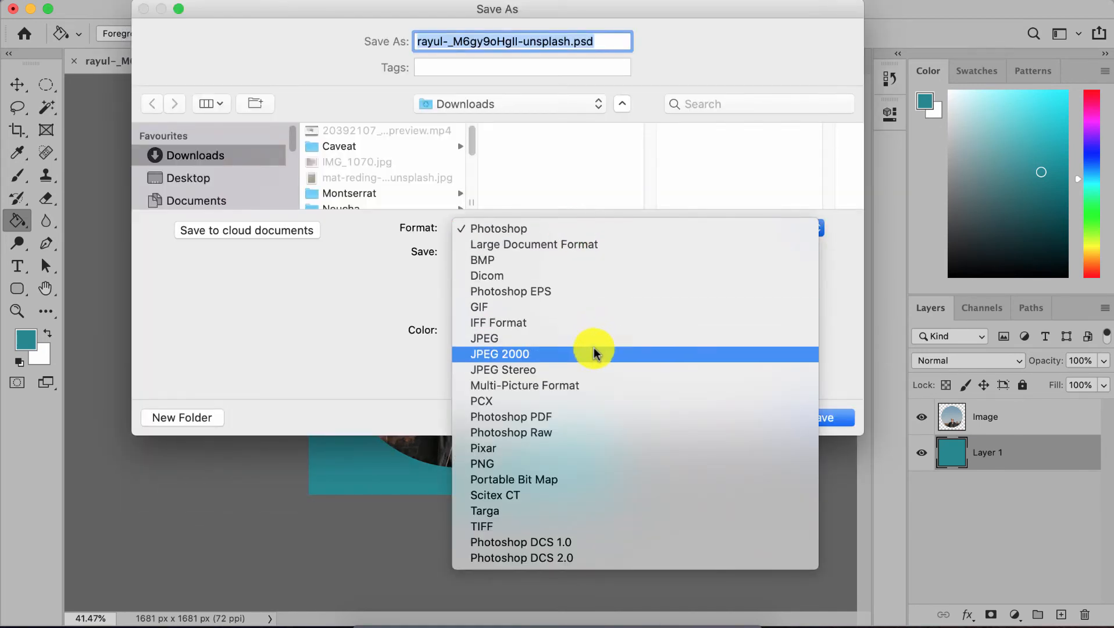
pyautogui.click(580, 339)
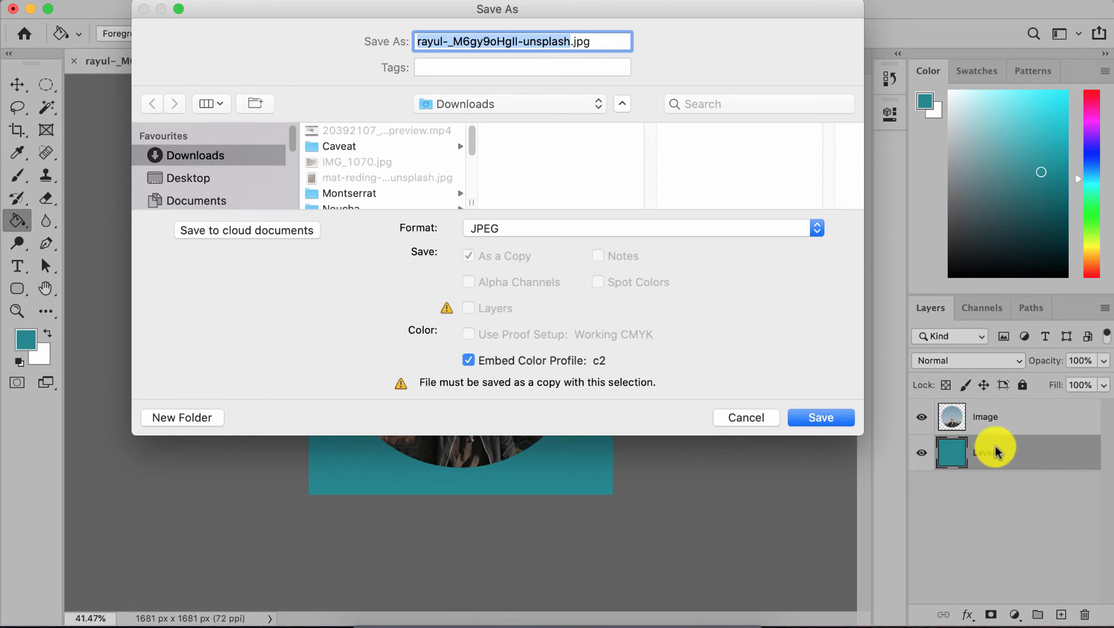
pyautogui.click(680, 226)
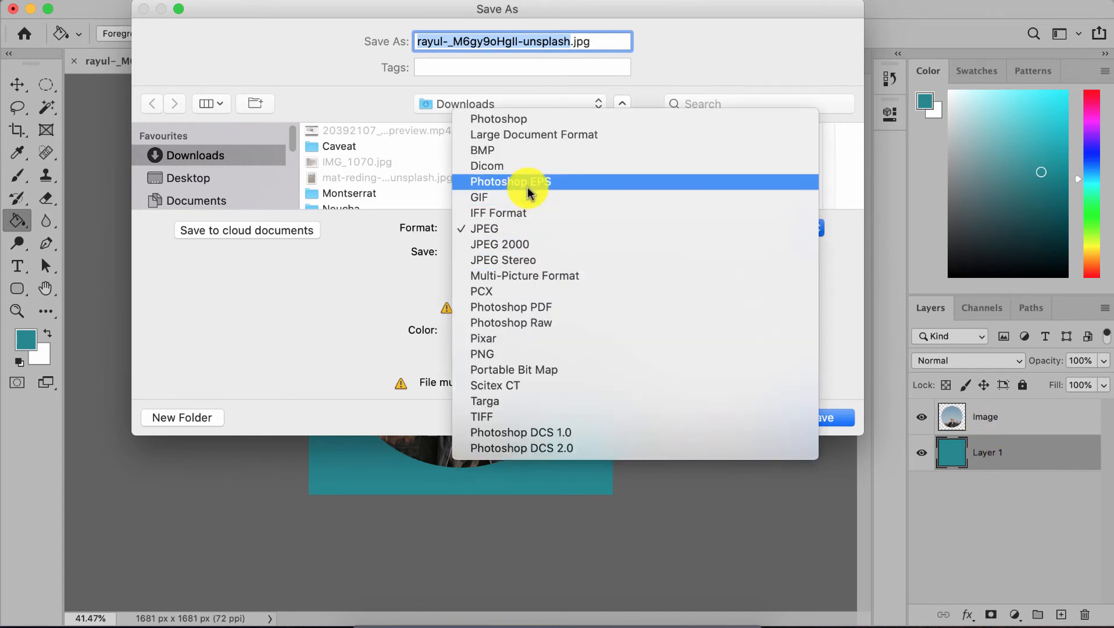
pyautogui.click(530, 122)
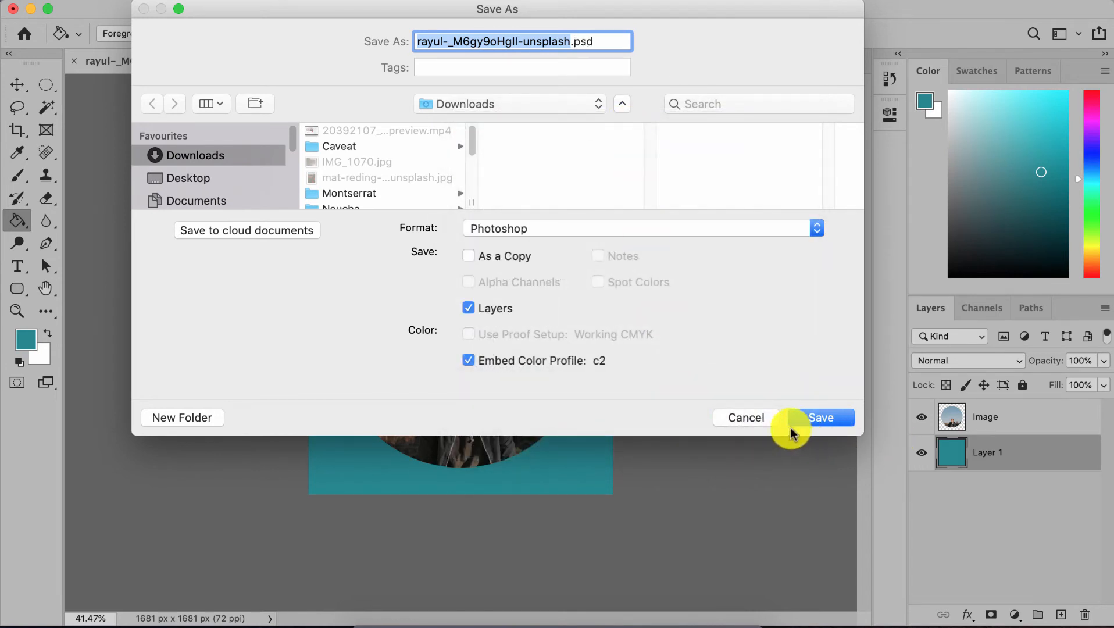
pyautogui.click(770, 232)
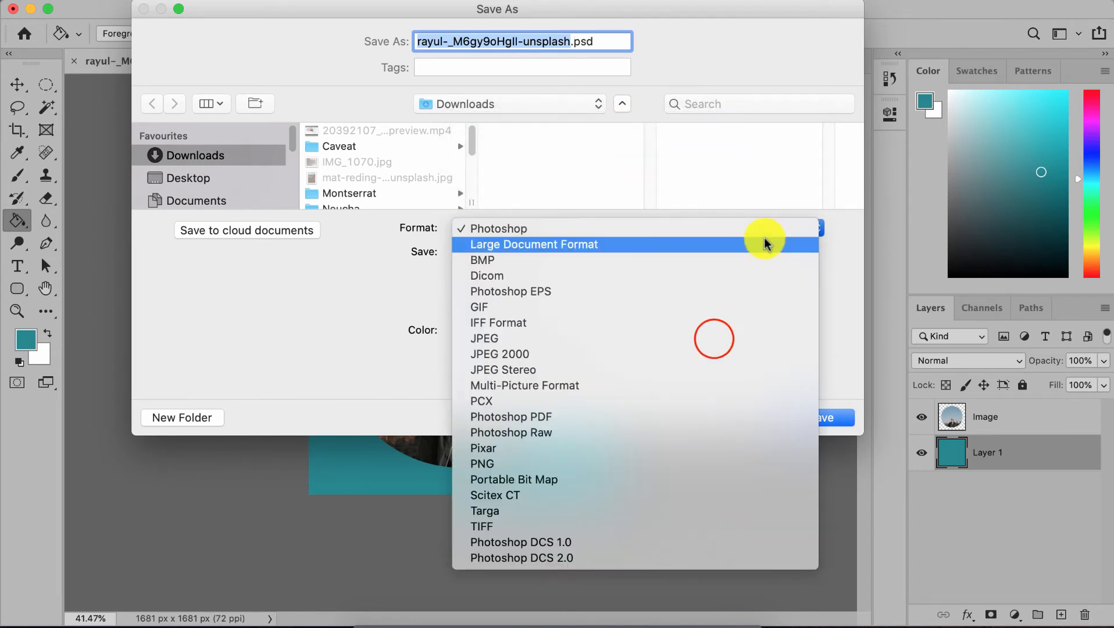
pyautogui.click(714, 340)
pyautogui.click(812, 417)
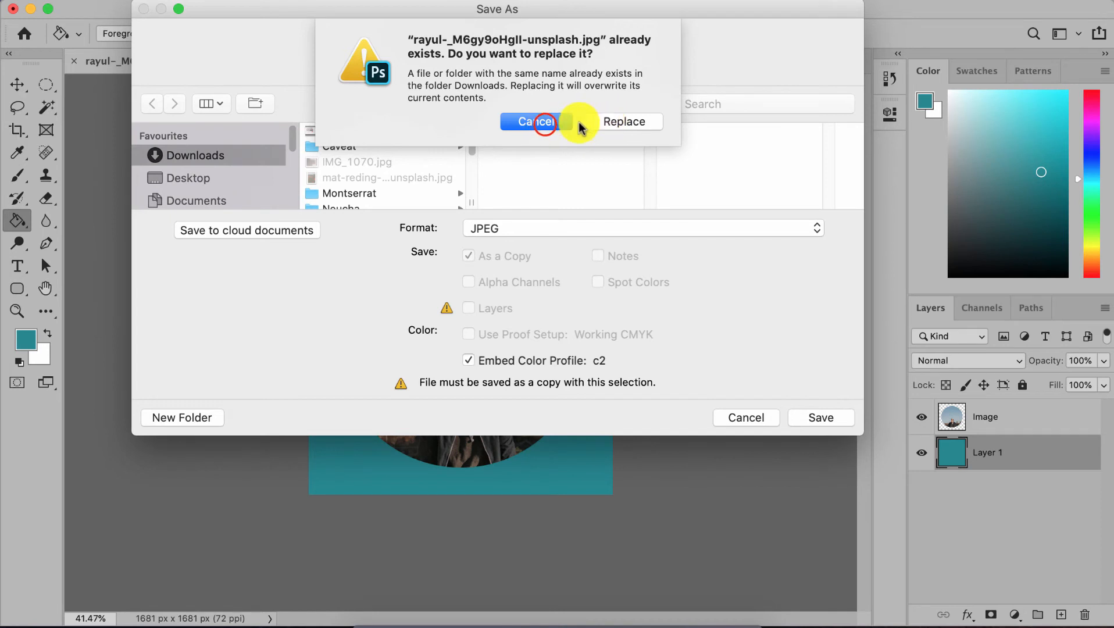
pyautogui.click(545, 123)
pyautogui.click(744, 417)
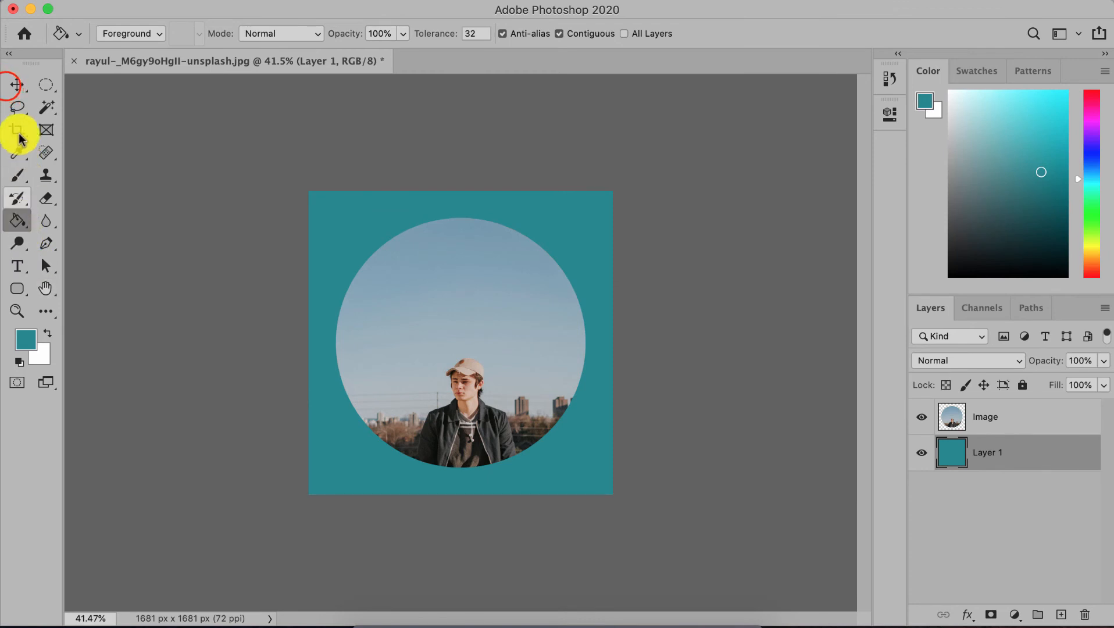
# Add a Stroke effect to the teal background layer with the colour #df8181
pyautogui.click(14, 86)
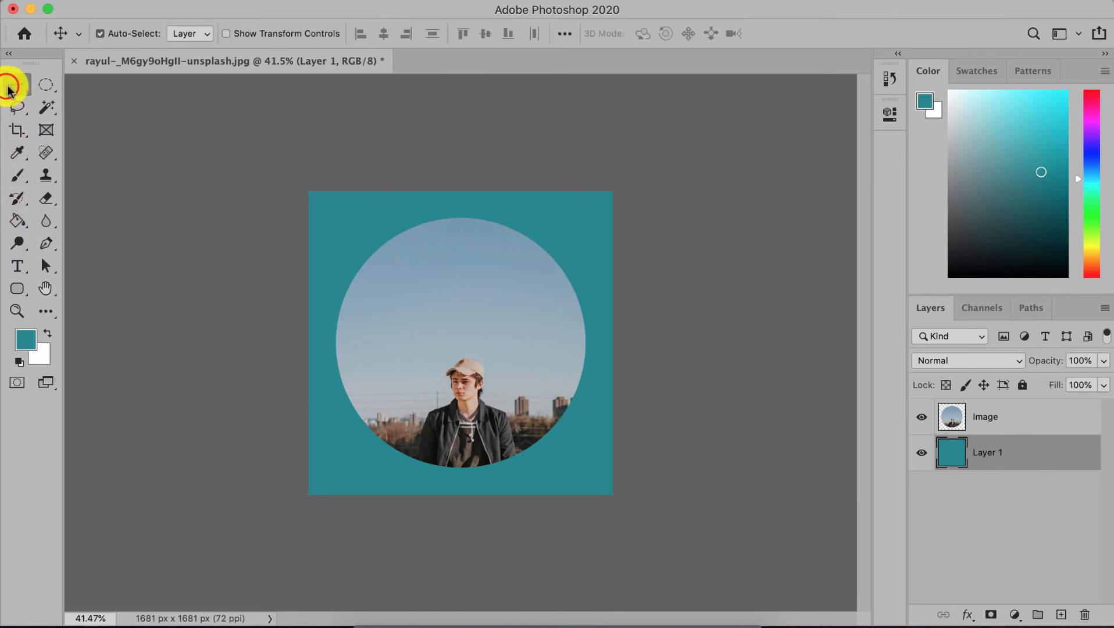
pyautogui.click(968, 616)
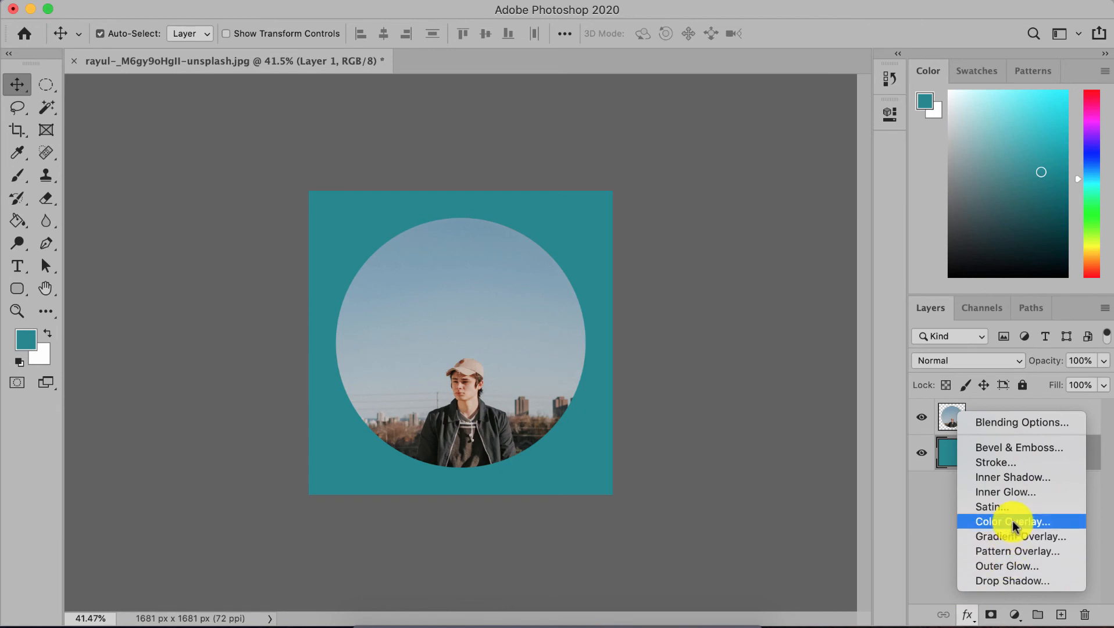
pyautogui.click(1017, 462)
pyautogui.moveTo(650, 195); pyautogui.dragTo(747, 38)
pyautogui.click(833, 225)
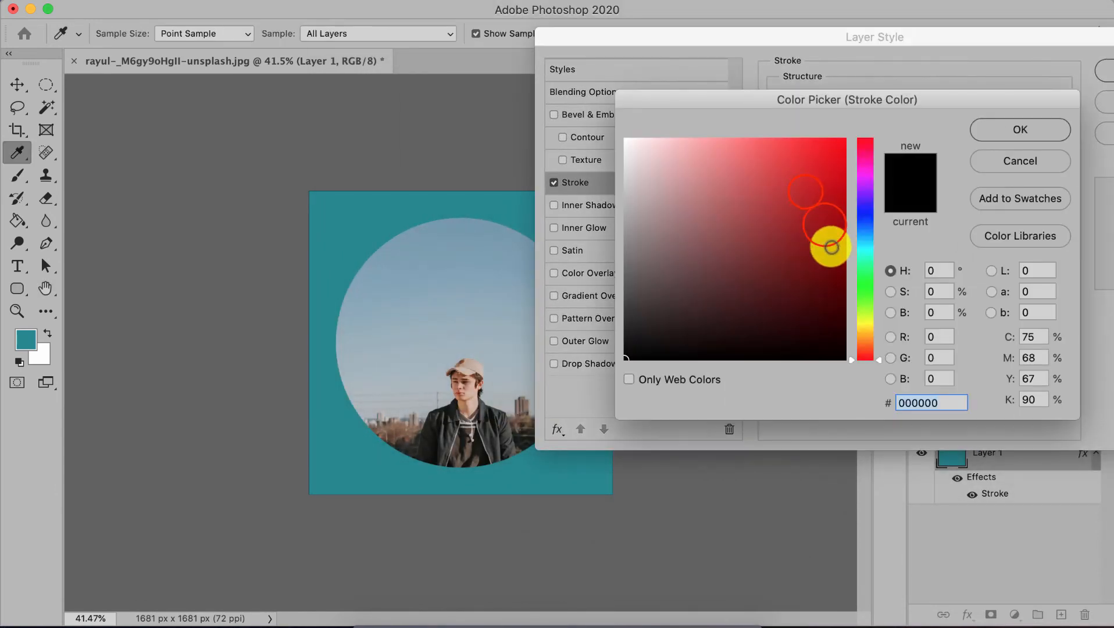
pyautogui.moveTo(802, 175)
pyautogui.mouseDown()
pyautogui.moveTo(803, 159)
pyautogui.moveTo(711, 166)
pyautogui.mouseUp()
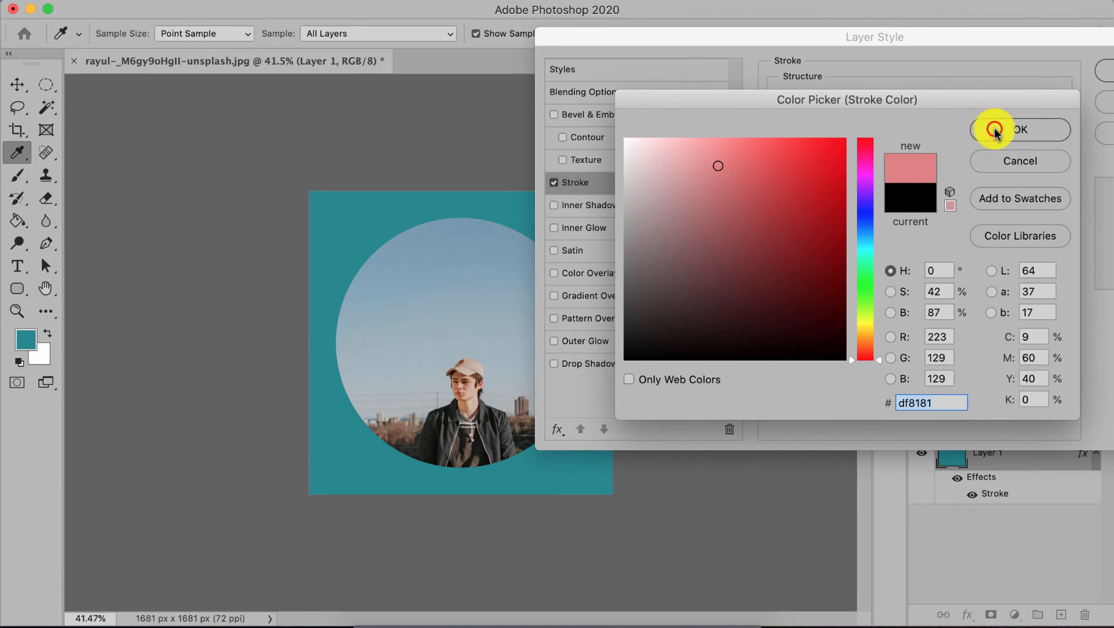
pyautogui.click(995, 129)
# Set the background layer's stroke size to 8 px and apply the layer style
pyautogui.moveTo(835, 100); pyautogui.dragTo(845, 100)
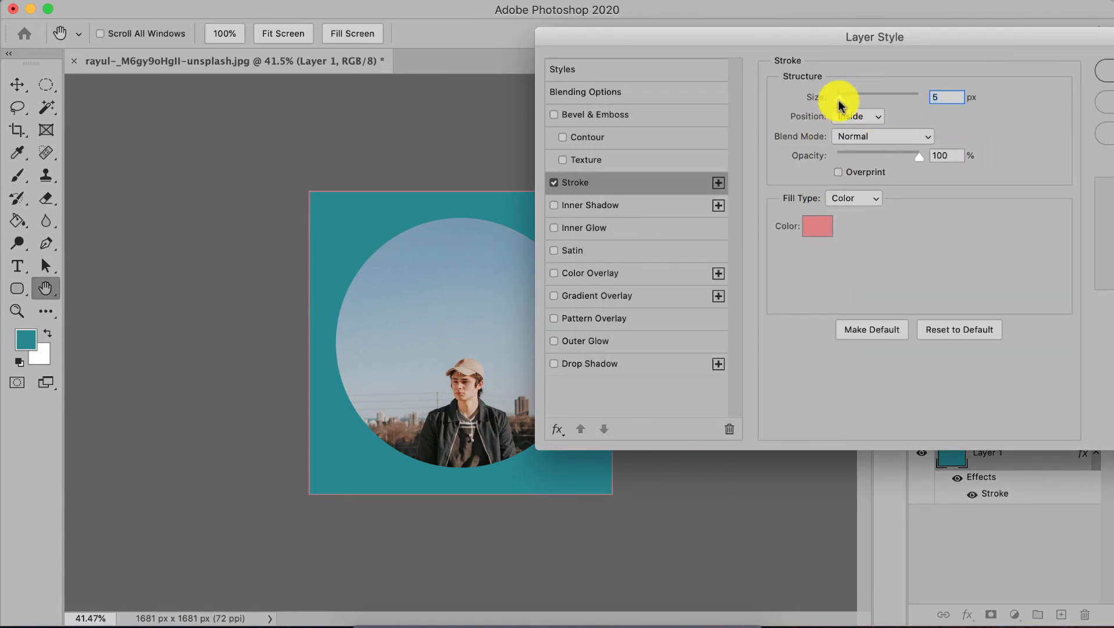
pyautogui.moveTo(847, 103); pyautogui.dragTo(843, 103)
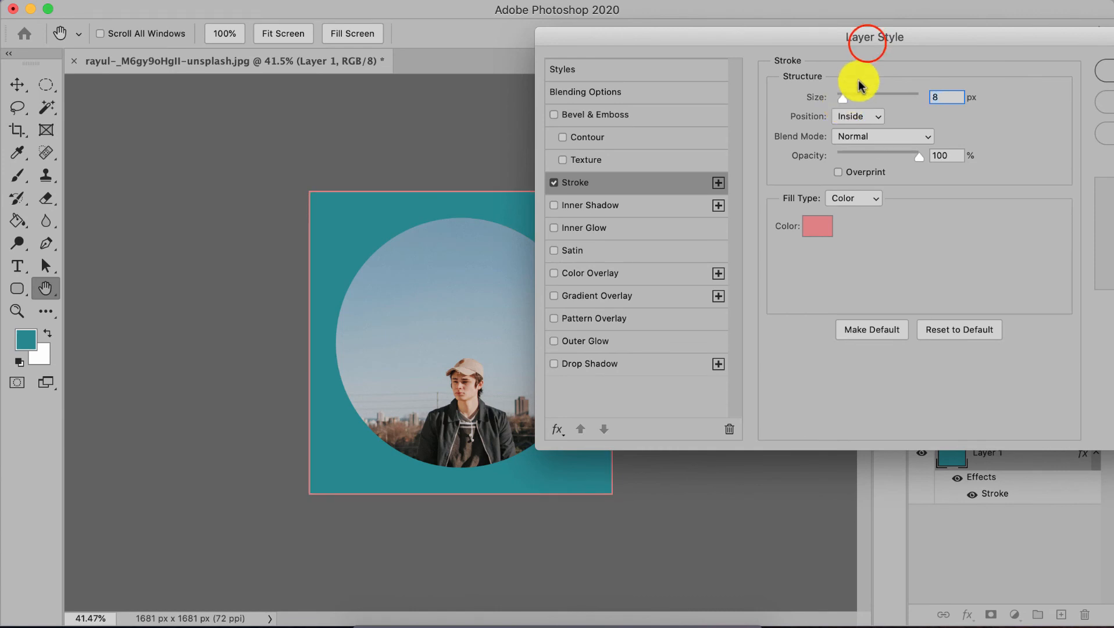
pyautogui.moveTo(869, 45); pyautogui.dragTo(640, 91)
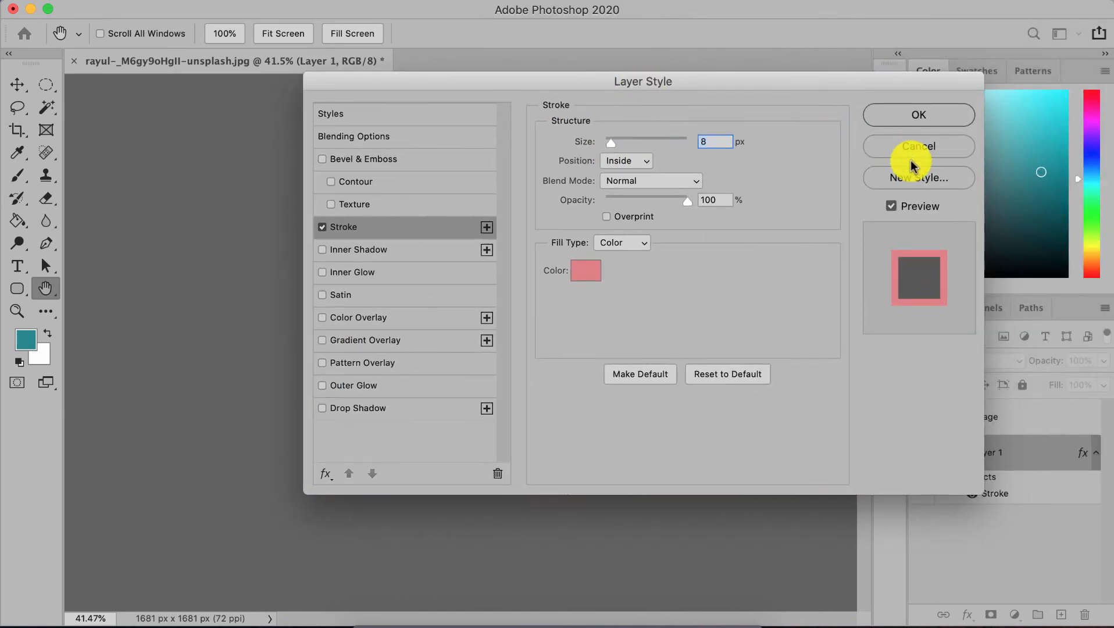
pyautogui.click(920, 124)
# Add a Stroke effect to the Image layer and set its colour to white
pyautogui.click(997, 411)
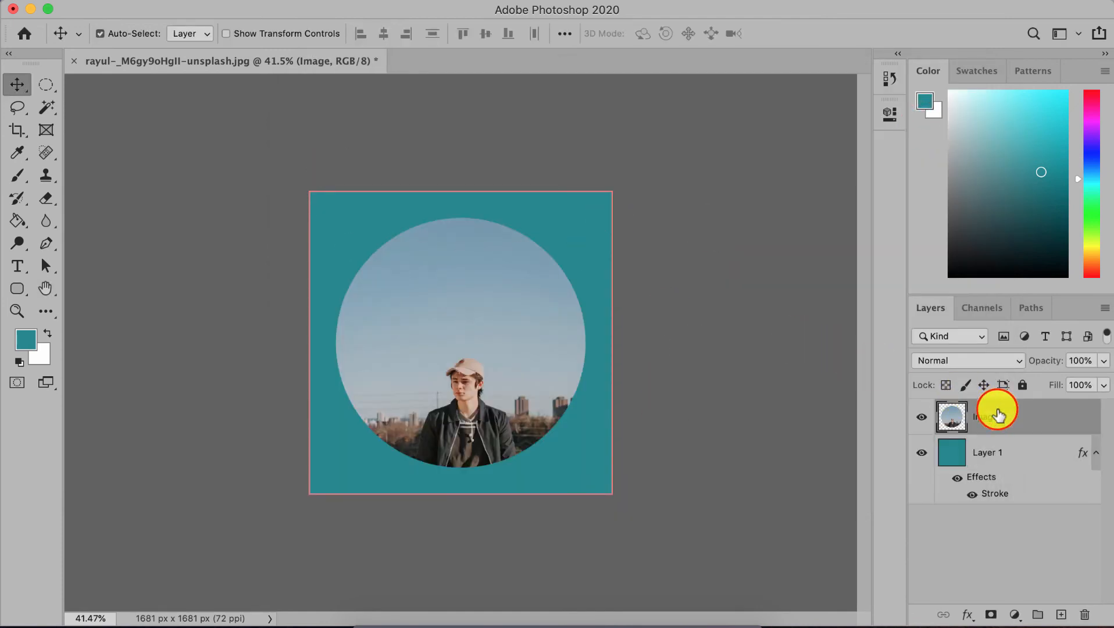
pyautogui.click(968, 614)
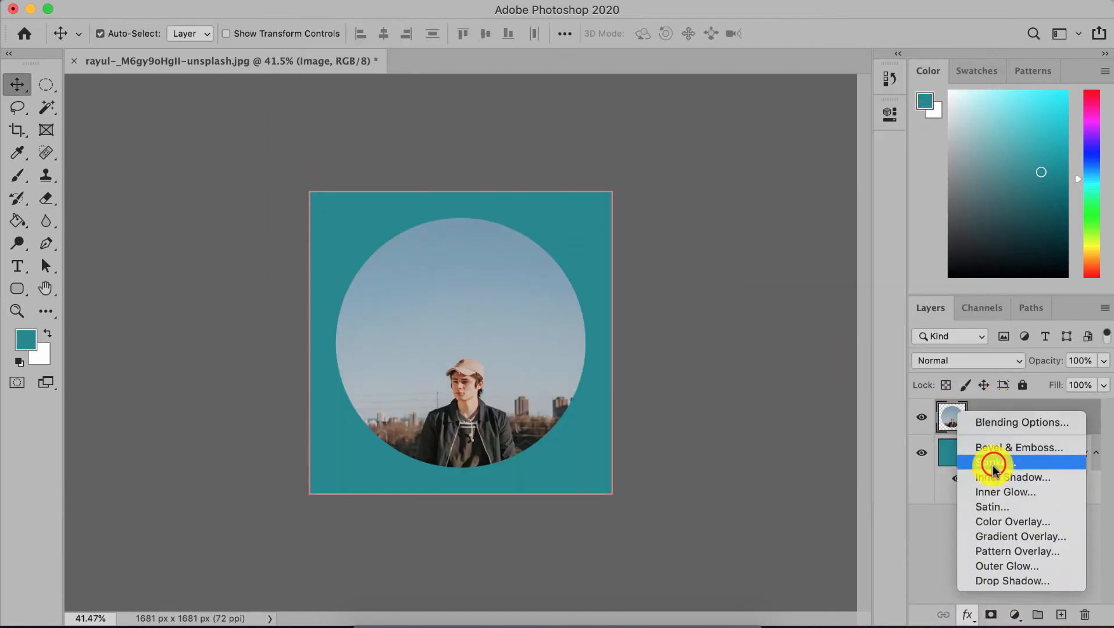
pyautogui.click(995, 463)
pyautogui.click(573, 270)
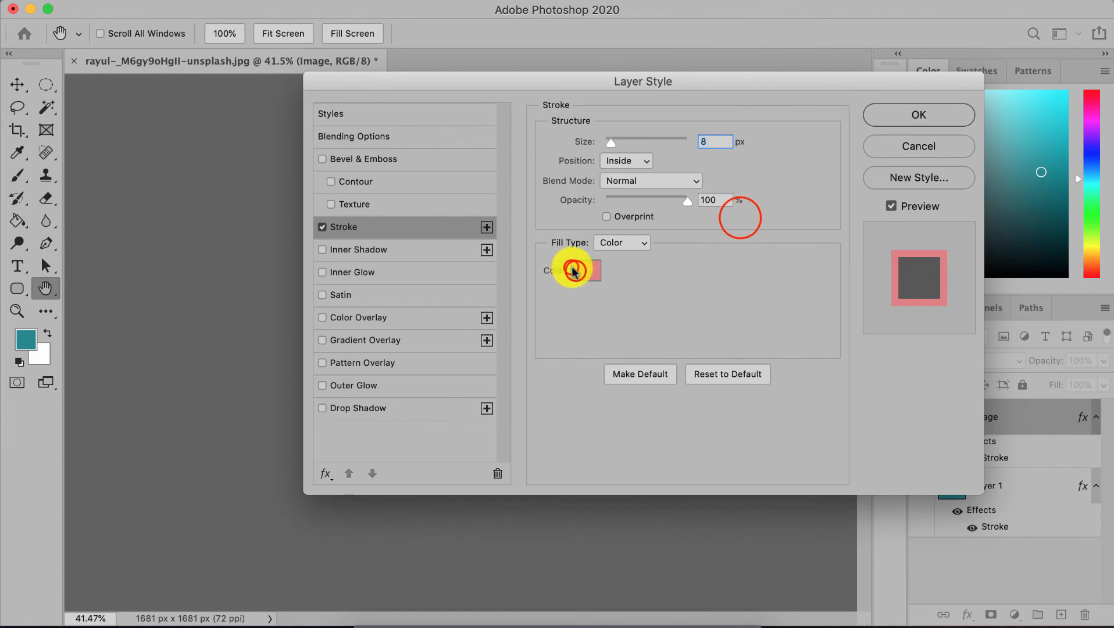
pyautogui.moveTo(741, 219); pyautogui.dragTo(592, 136)
pyautogui.click(994, 124)
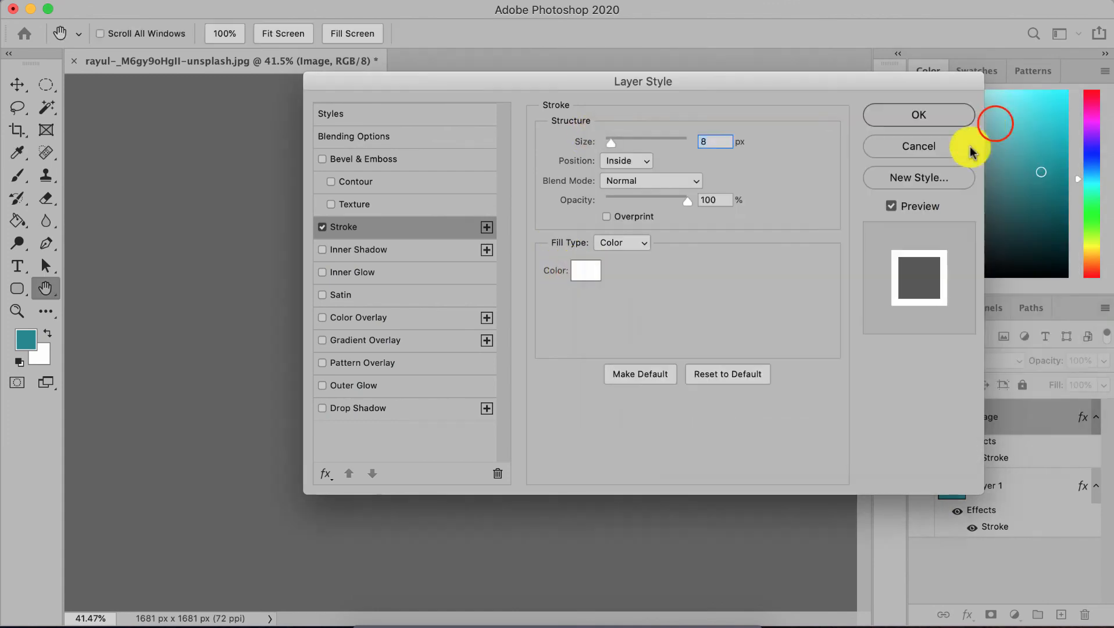
# Check the white stroke around the circular photo and apply the layer style
pyautogui.moveTo(634, 87); pyautogui.dragTo(984, 144)
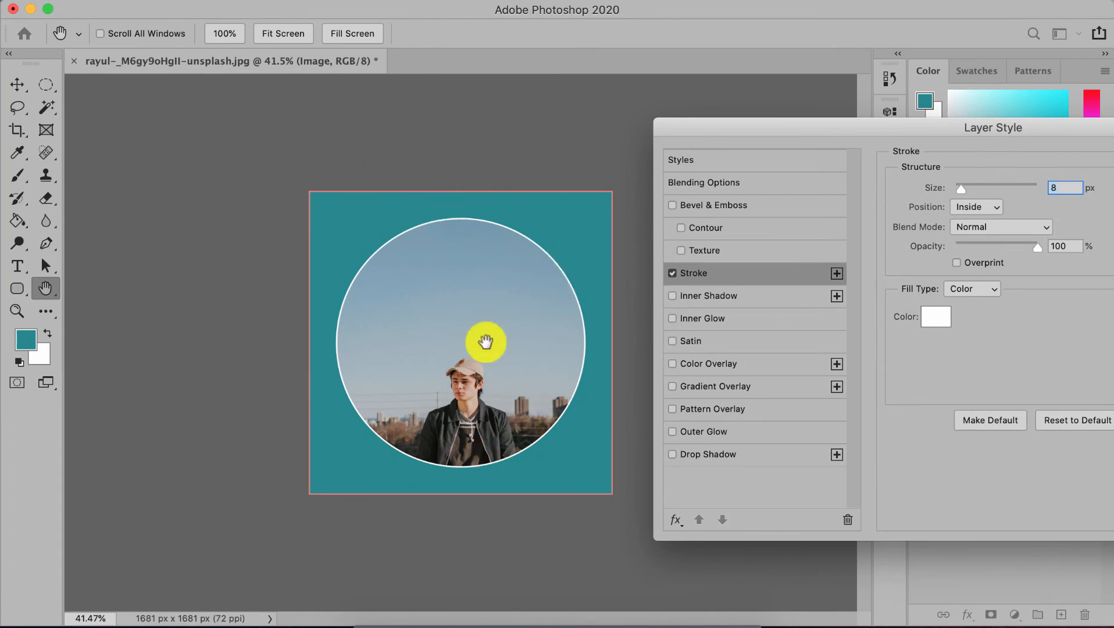
pyautogui.moveTo(938, 136); pyautogui.dragTo(79, 260)
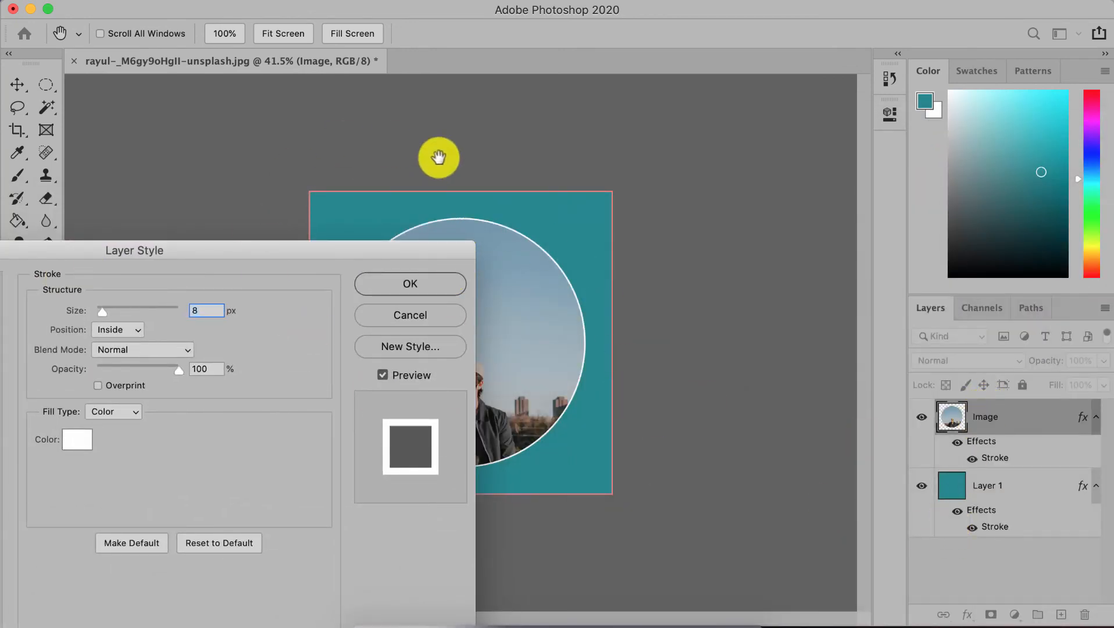
pyautogui.moveTo(394, 250); pyautogui.dragTo(784, 77)
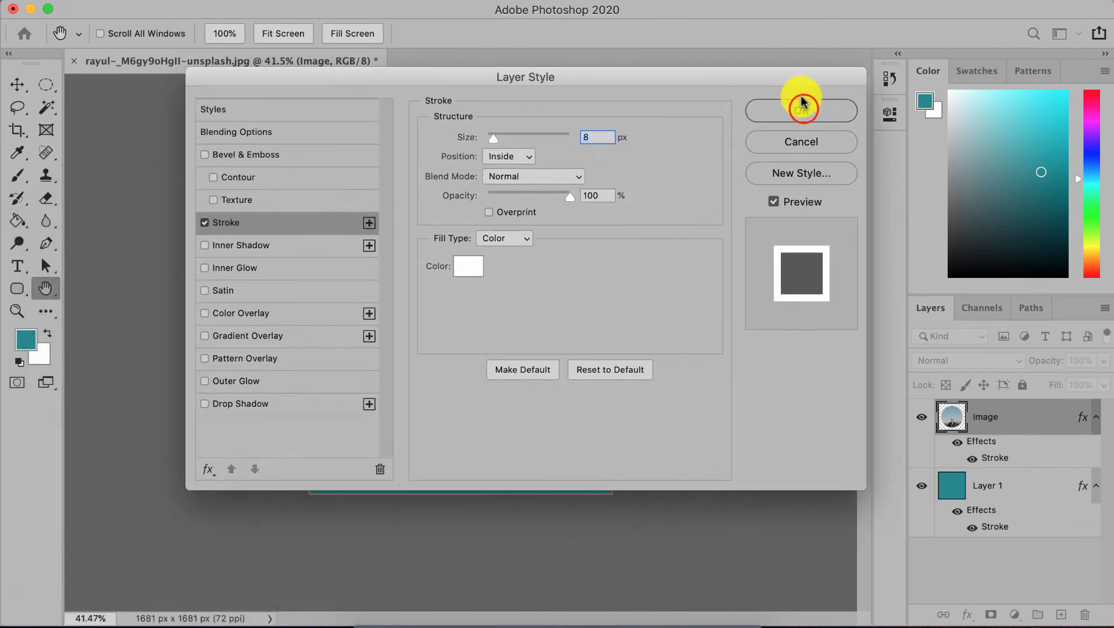
pyautogui.click(802, 107)
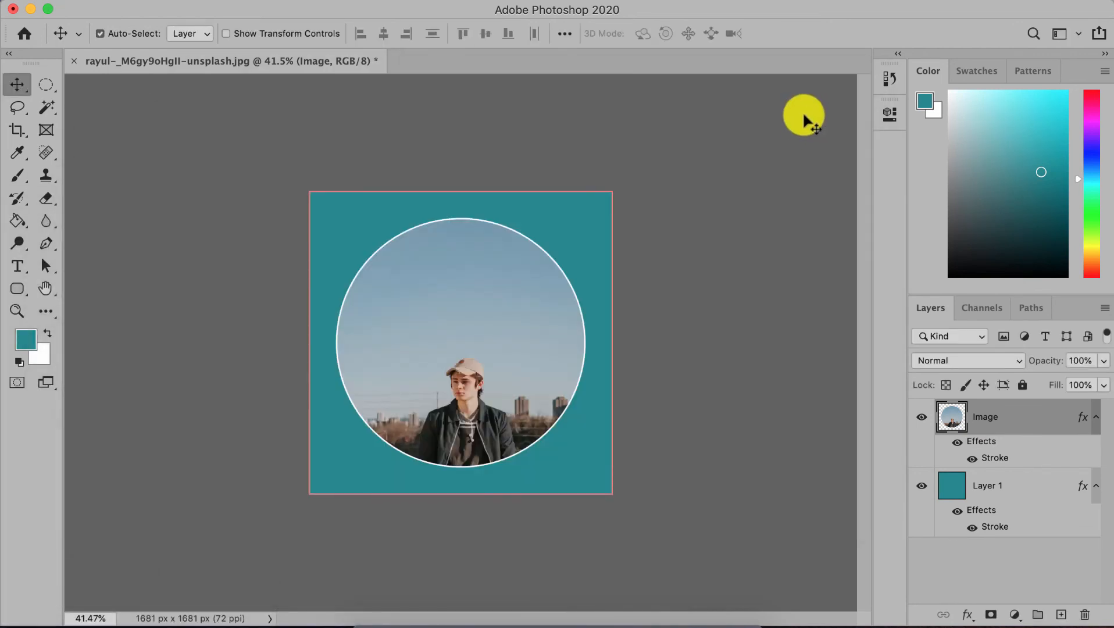
pyautogui.press('super+0')
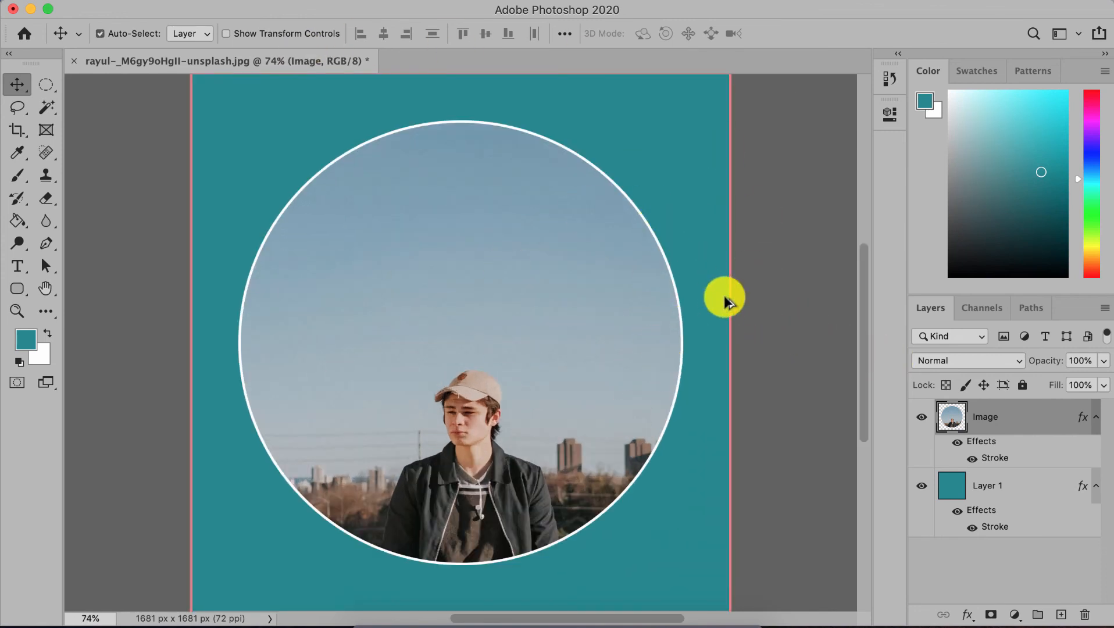
pyautogui.scroll(-2, 724, 296)
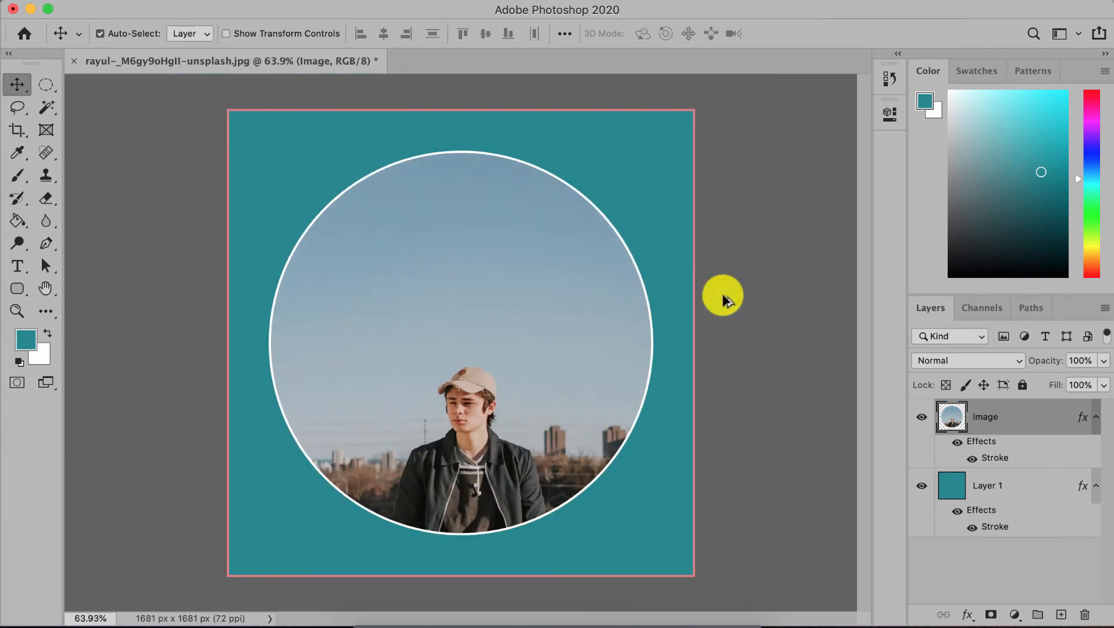
pyautogui.scroll(-3, 721, 293)
pyautogui.scroll(2, 720, 292)
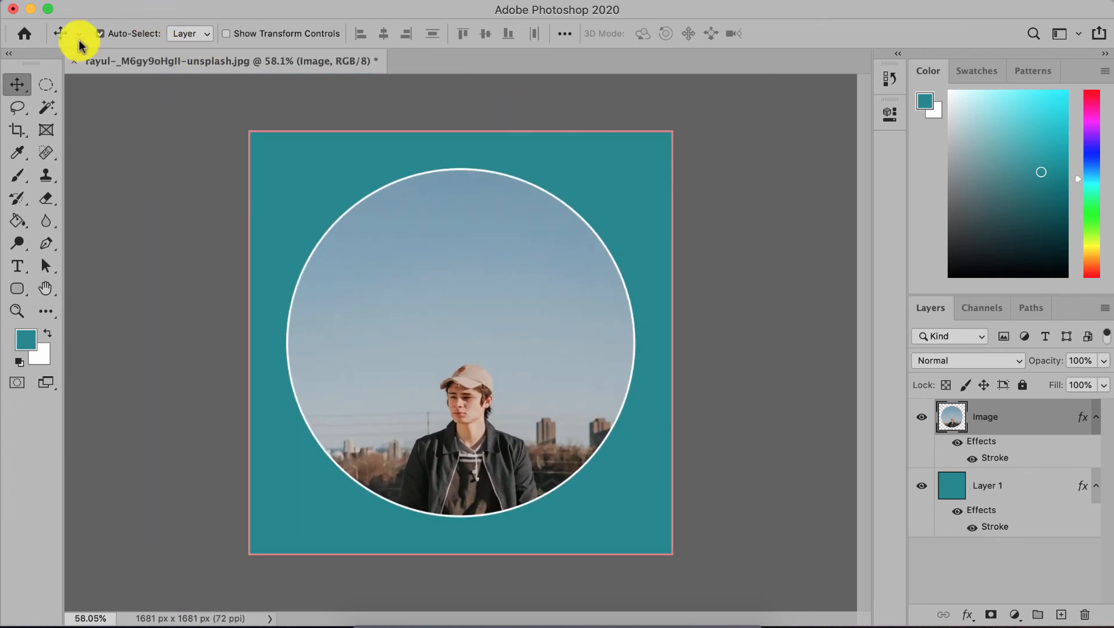
pyautogui.click(58, 1)
pyautogui.click(126, 3)
pyautogui.click(101, 119)
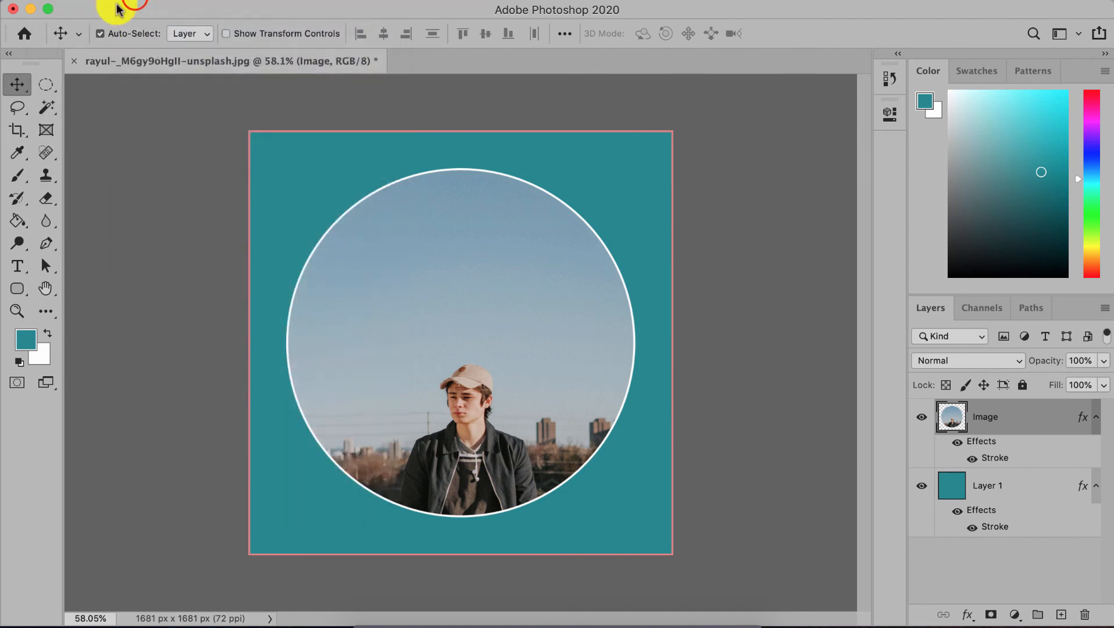
pyautogui.click(133, 2)
pyautogui.click(102, 113)
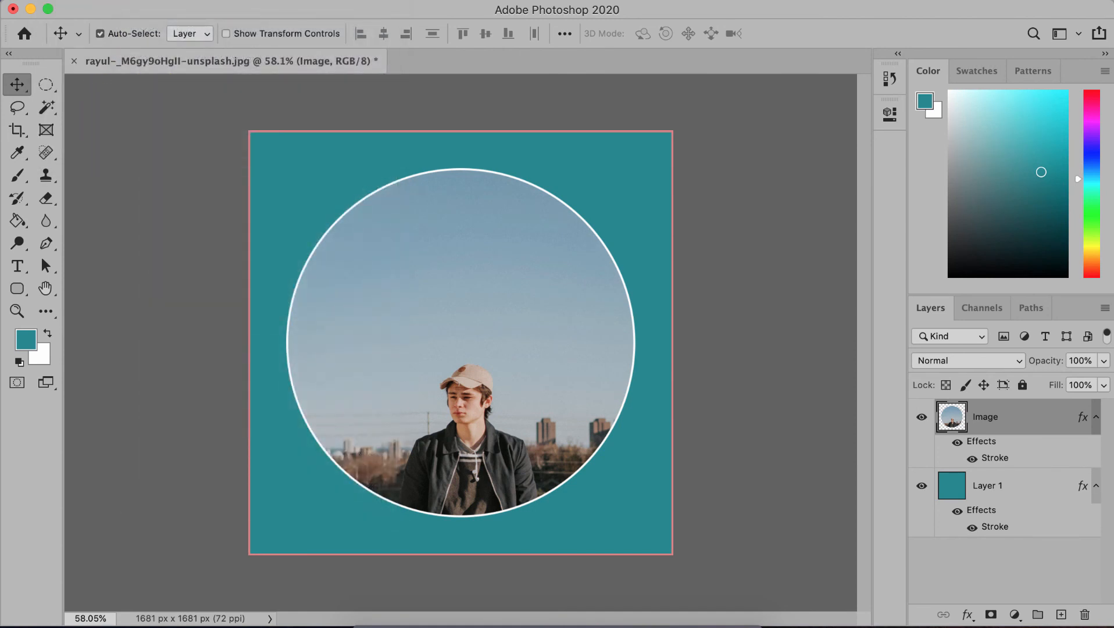